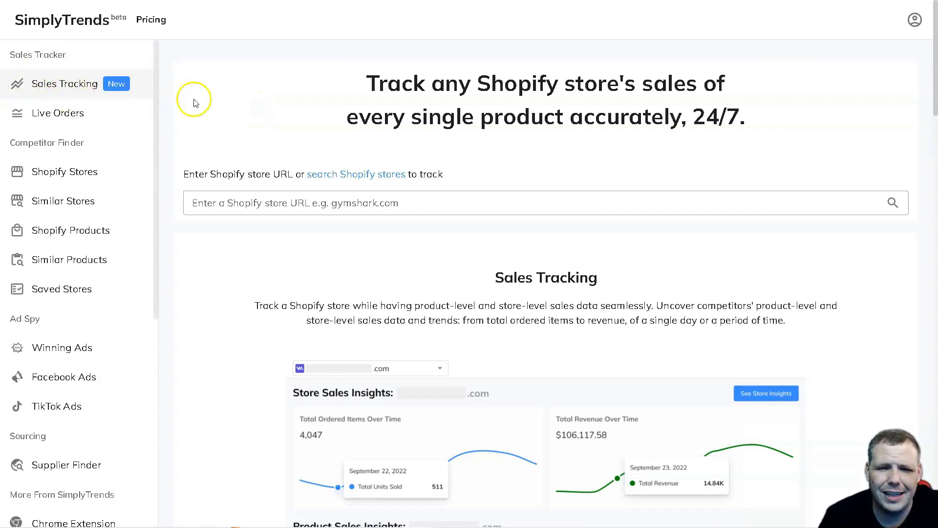
# Step: Choose jbhifi.com.au as the store to track, showing a 10-credit cost against 100 remaining
pyautogui.click(259, 202)
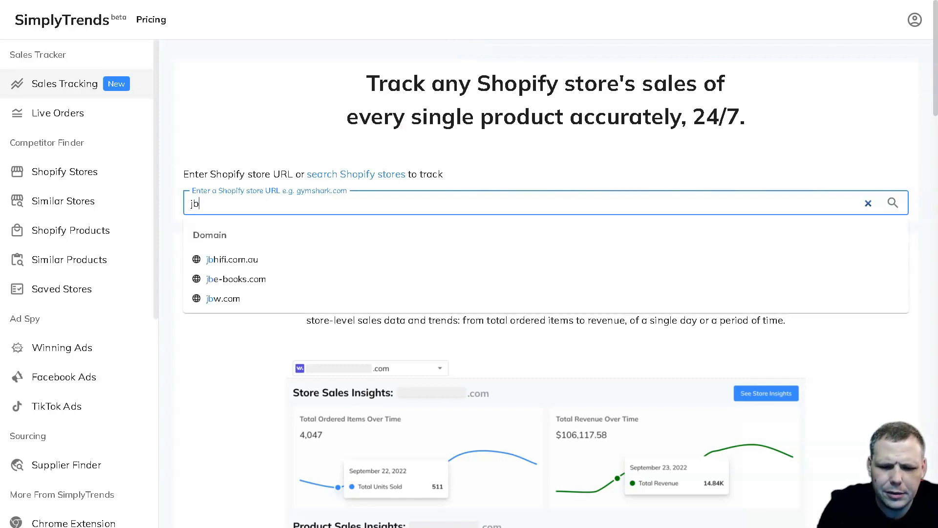
pyautogui.write('hi')
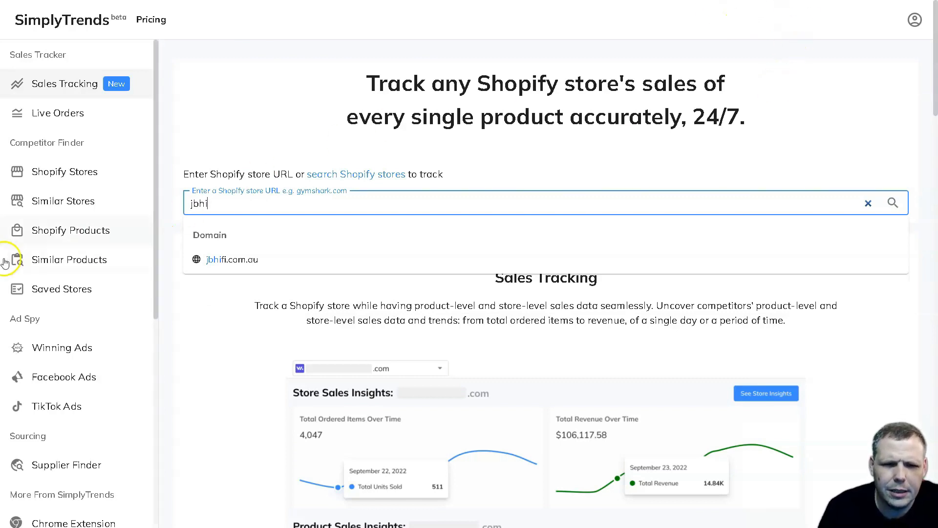
pyautogui.click(235, 263)
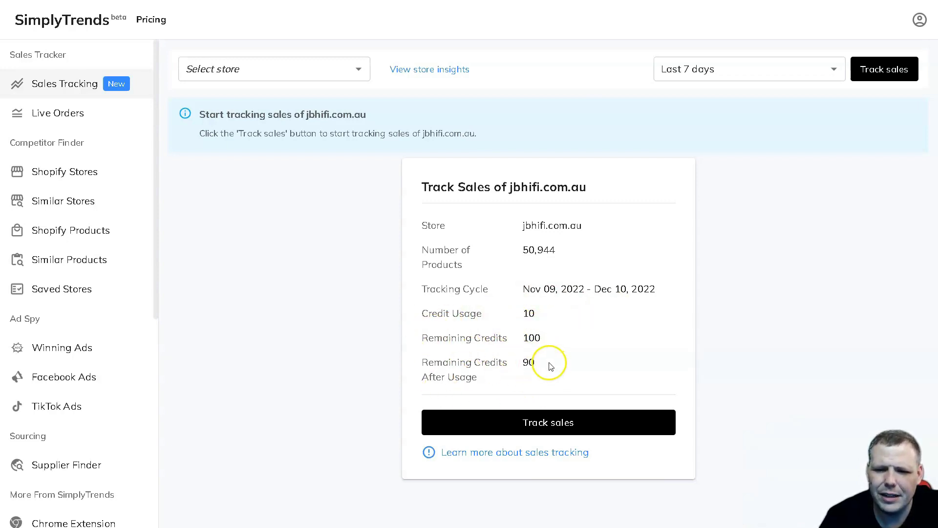
# Step: Track jbhifi.com.au's sales, review the 7-day store and product sales, and collapse the PS5 chart
pyautogui.click(547, 423)
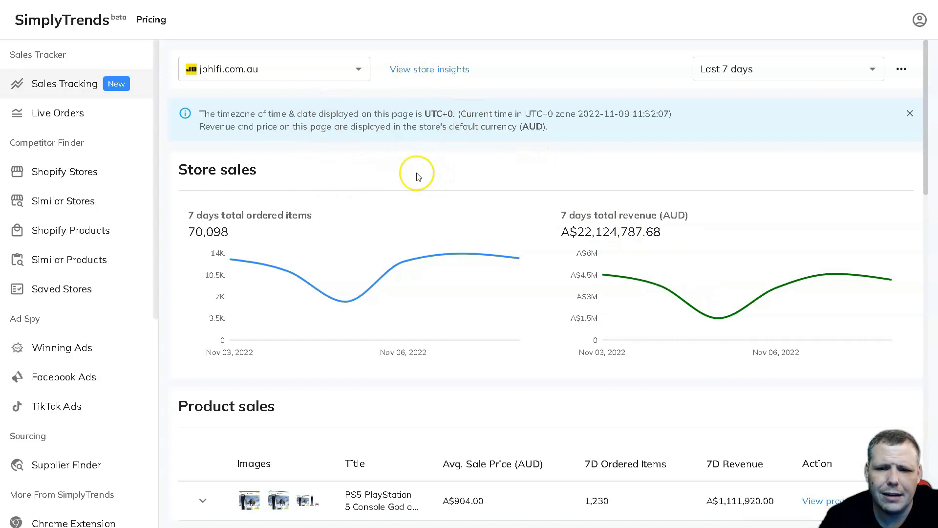
pyautogui.scroll(-3, 278, 210)
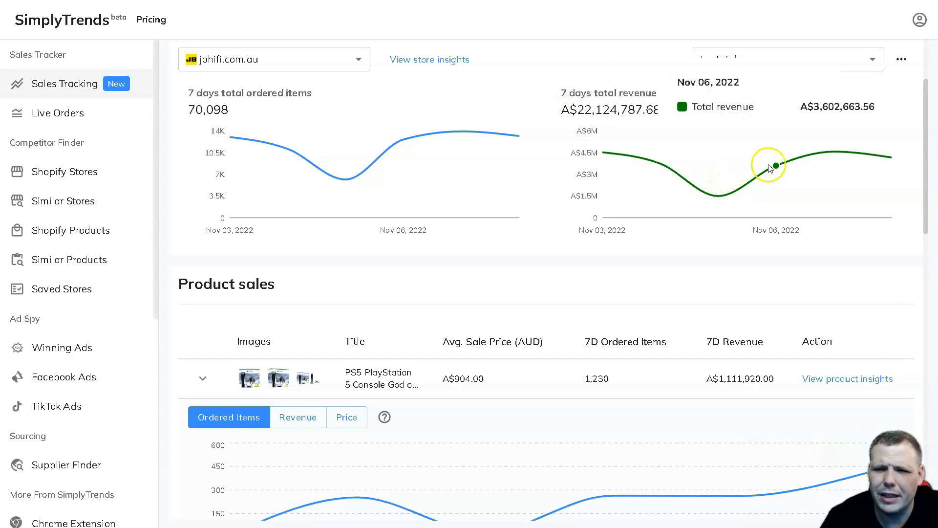
pyautogui.scroll(-3, 542, 259)
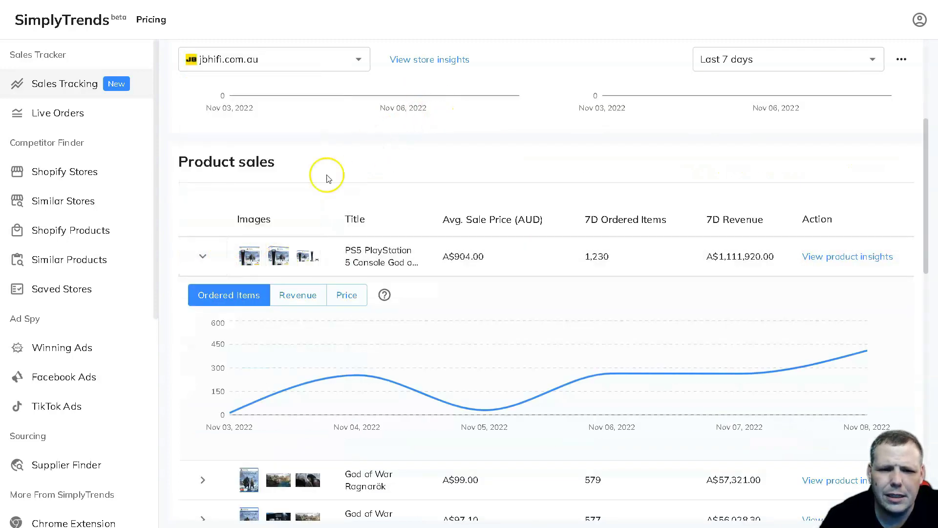
pyautogui.click(203, 255)
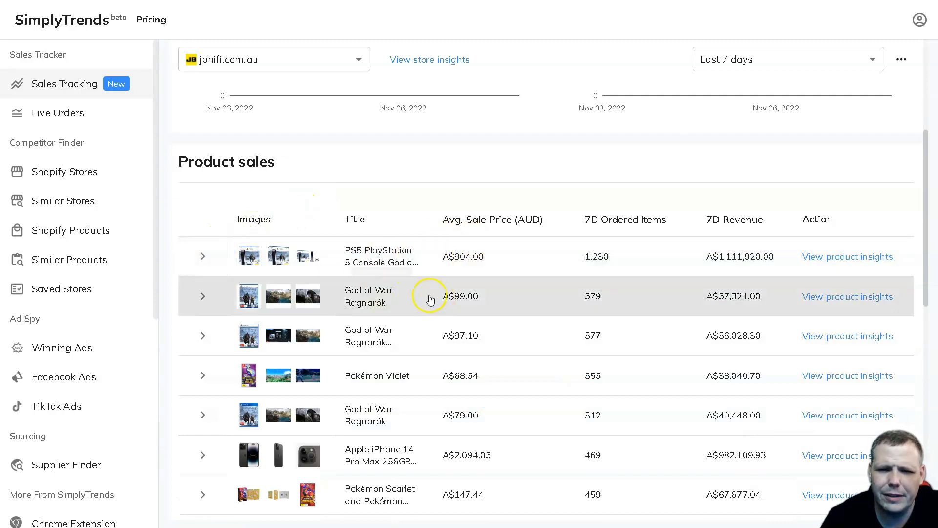
# Step: Open product insights for the PS5 PlayStation 5 Console God of War Ragnarök Bundle
pyautogui.scroll(-2, 429, 295)
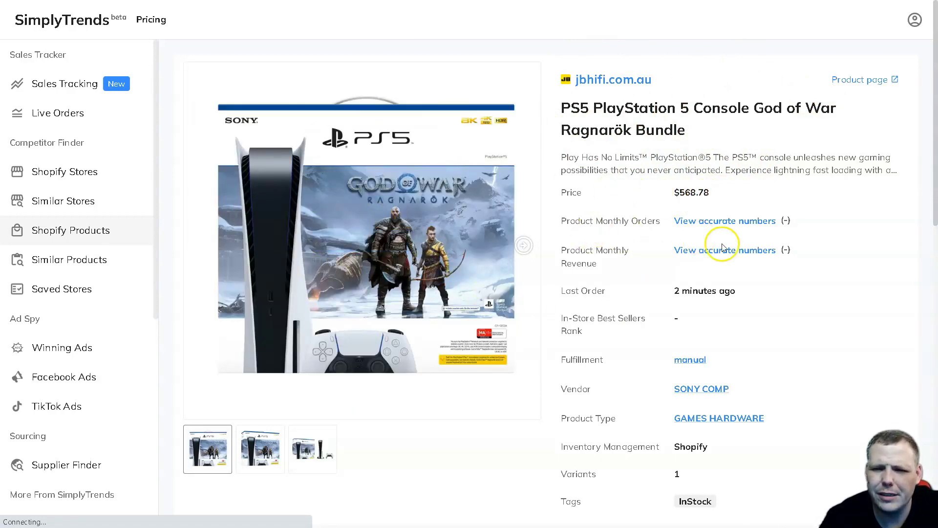
pyautogui.moveTo(648, 223)
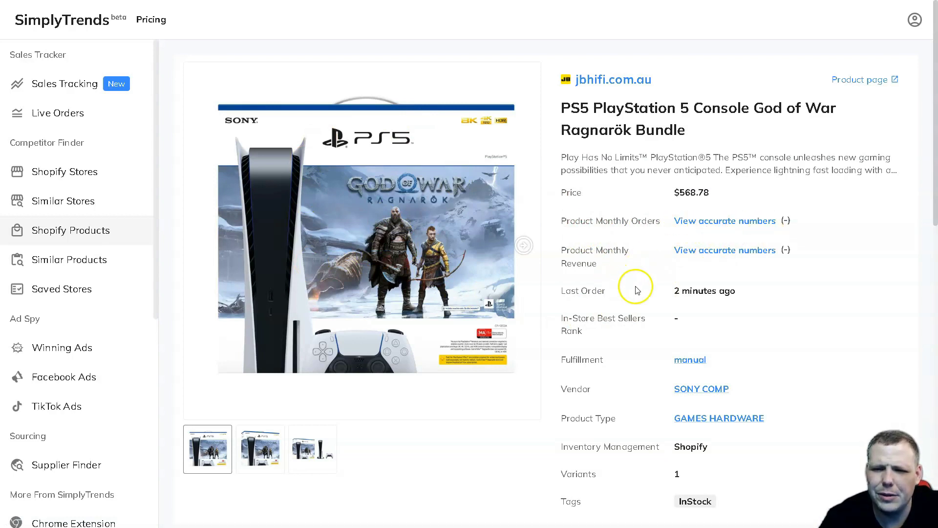
pyautogui.scroll(-1, 684, 303)
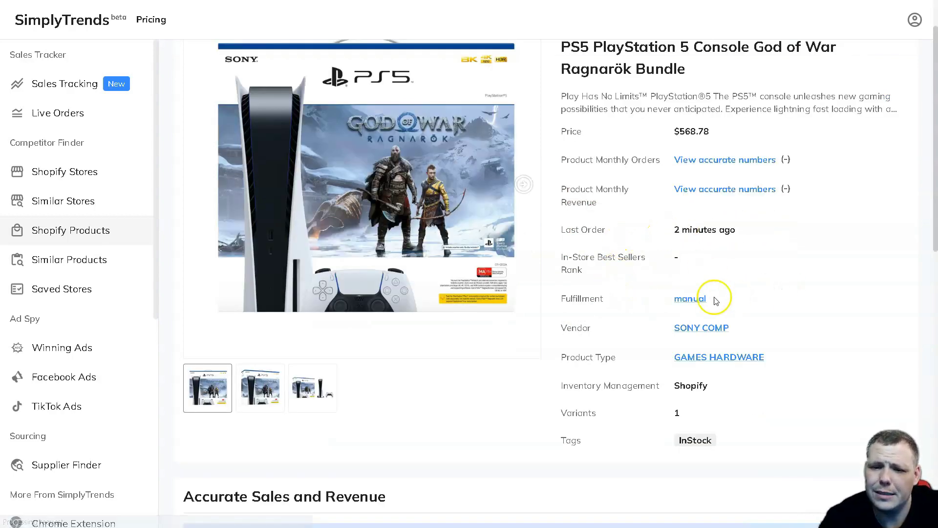
pyautogui.scroll(-4, 709, 305)
pyautogui.scroll(1, 704, 312)
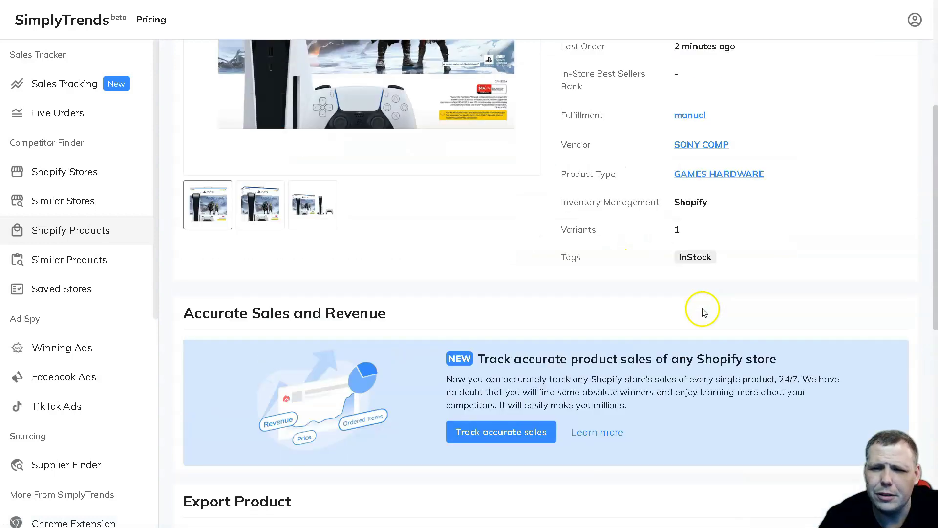
pyautogui.moveTo(665, 162)
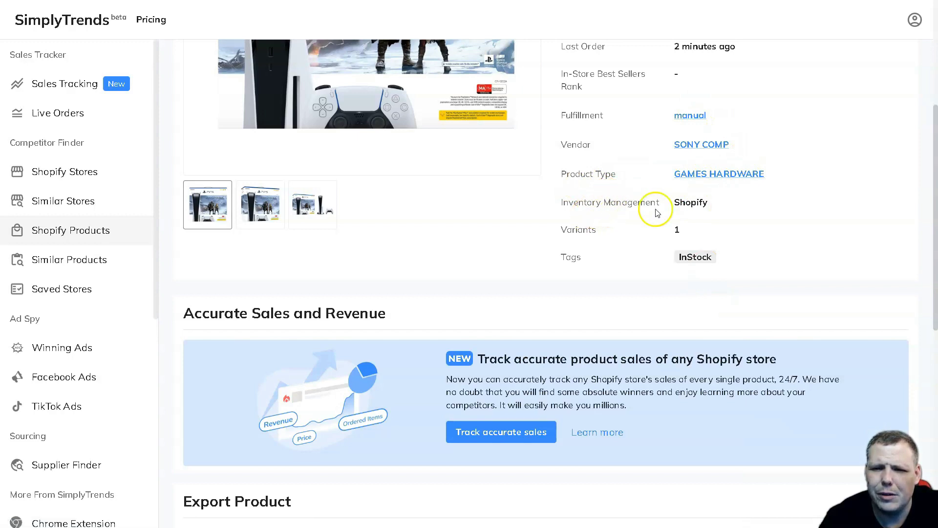
pyautogui.scroll(1, 645, 244)
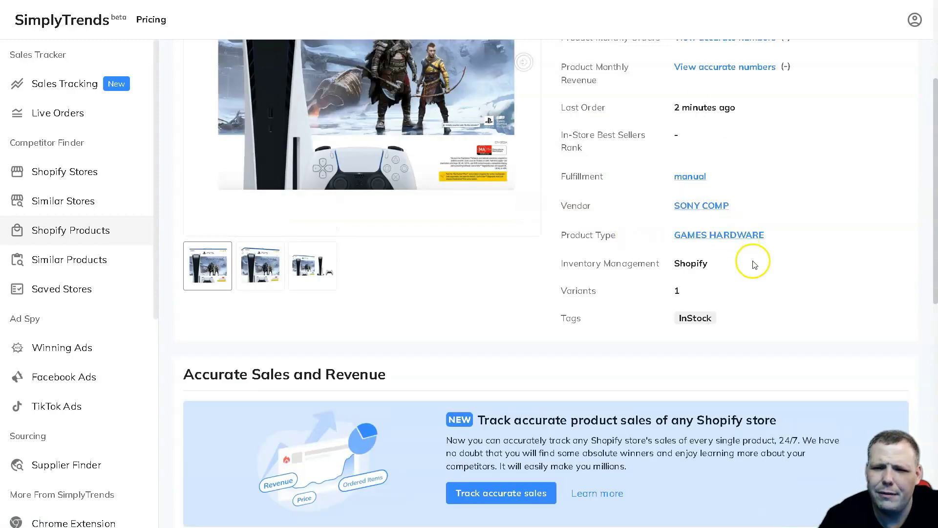
pyautogui.scroll(-2, 704, 299)
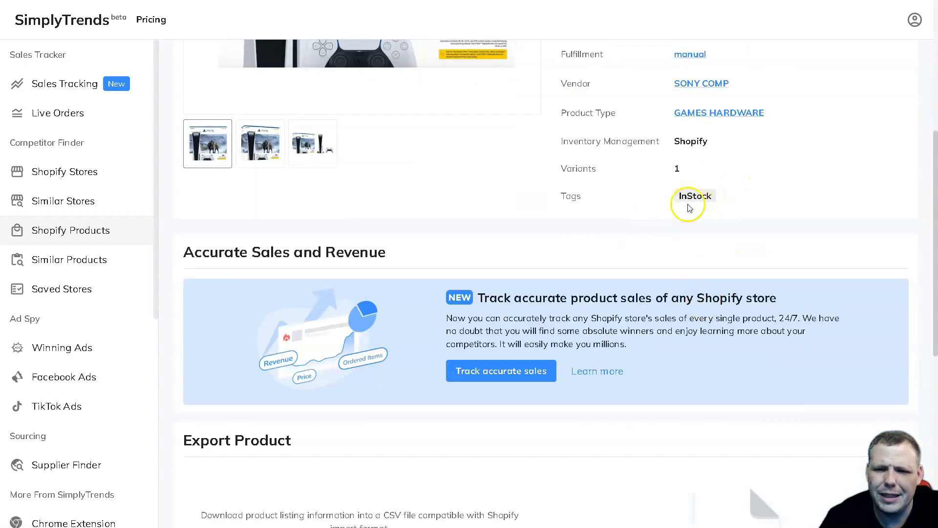
pyautogui.scroll(-2, 611, 254)
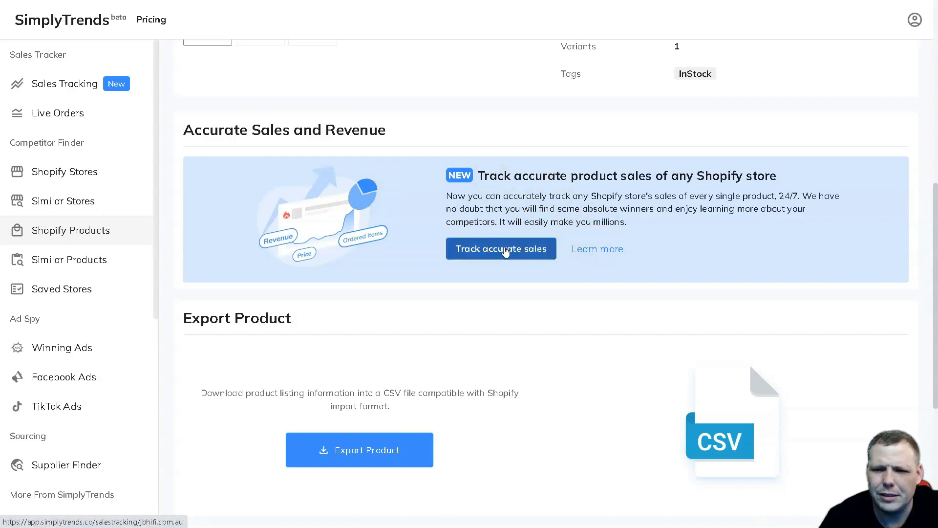
pyautogui.scroll(-2, 509, 250)
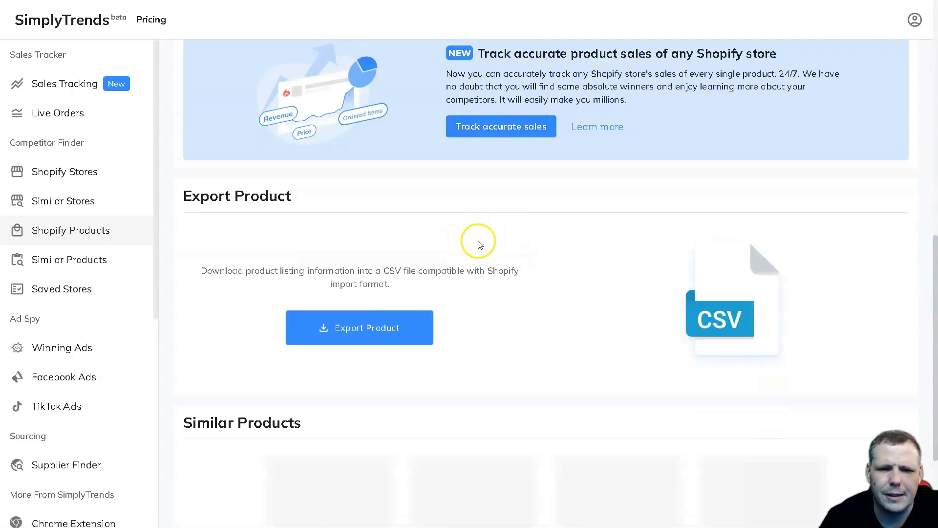
pyautogui.scroll(-2, 478, 245)
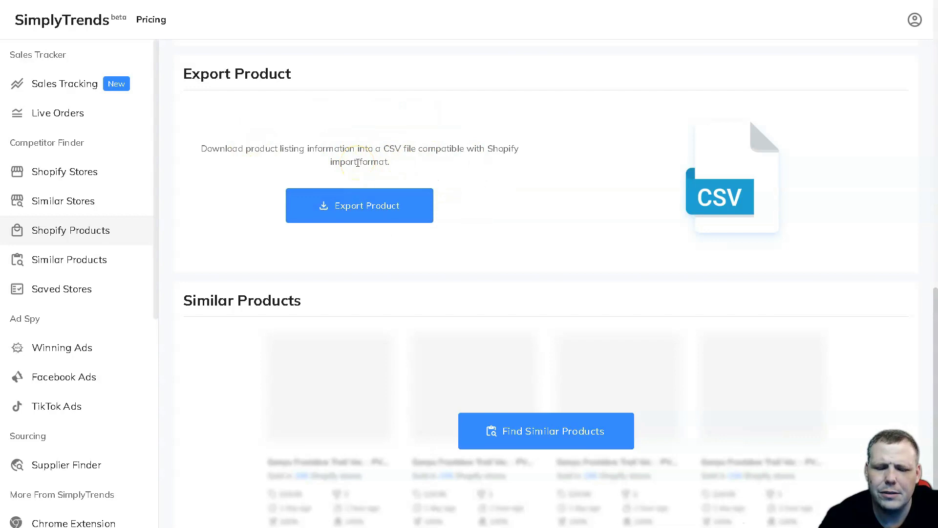
pyautogui.scroll(-1, 442, 272)
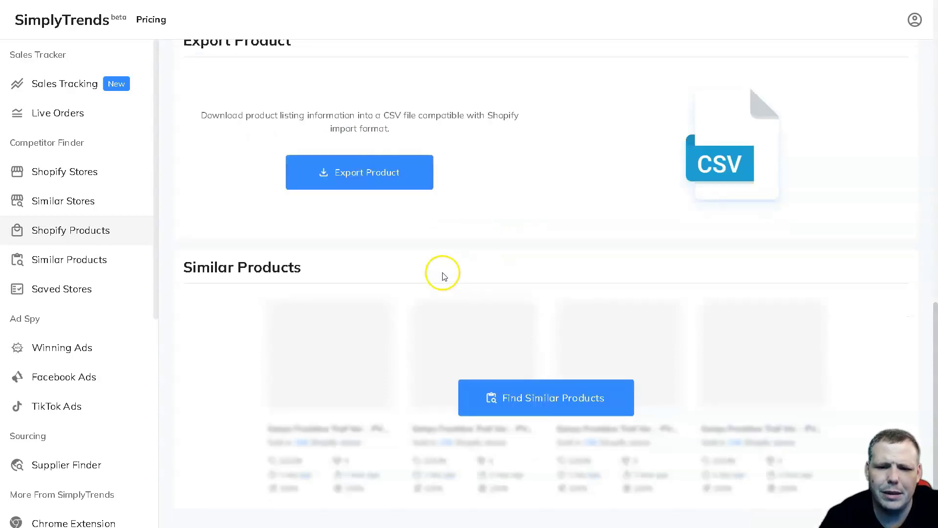
pyautogui.scroll(3, 433, 266)
pyautogui.scroll(10, 432, 267)
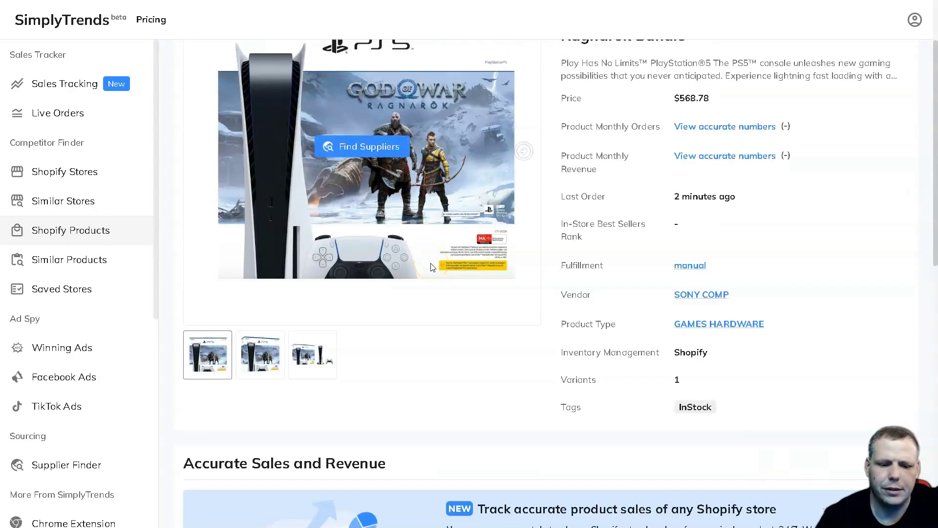
# Step: Try tracking fashinova.com in Sales Tracking, which returns a not-a-valid-Shopify-store-URL error
pyautogui.click(91, 84)
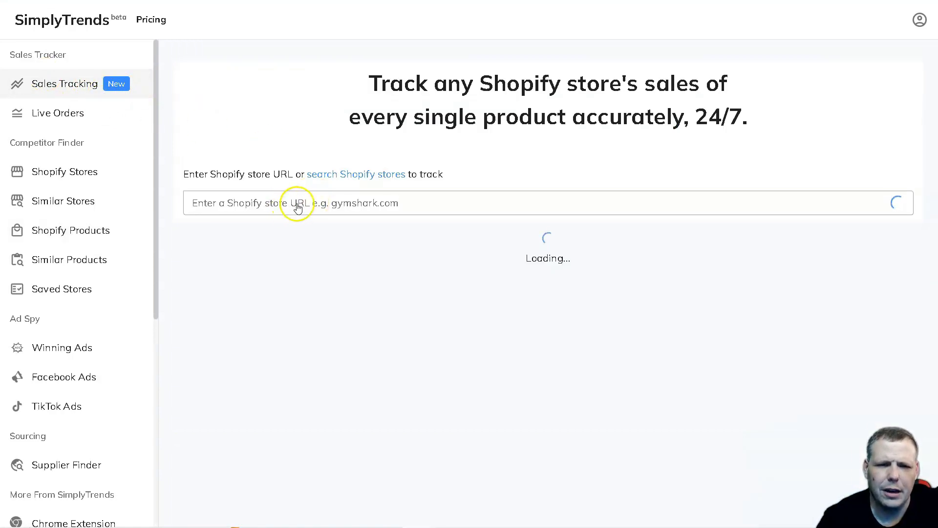
pyautogui.click(294, 202)
pyautogui.click(292, 202)
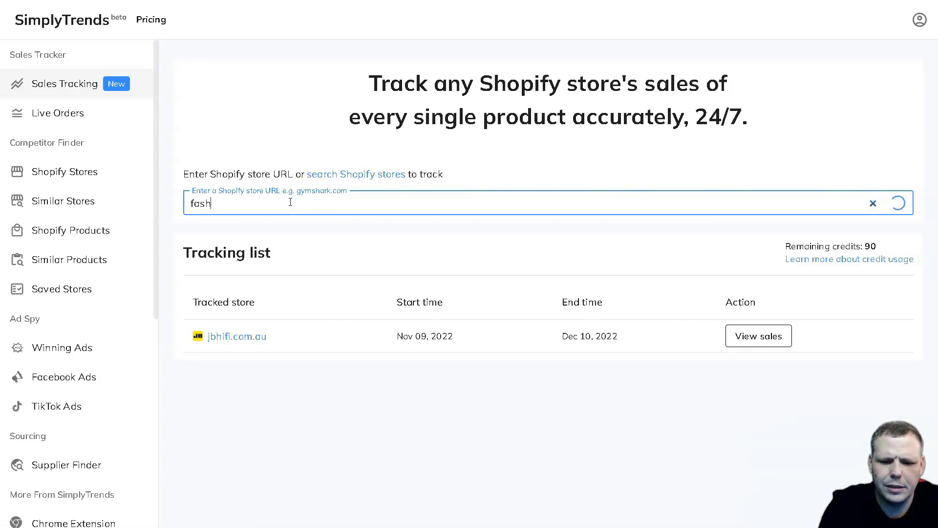
pyautogui.write('fashino')
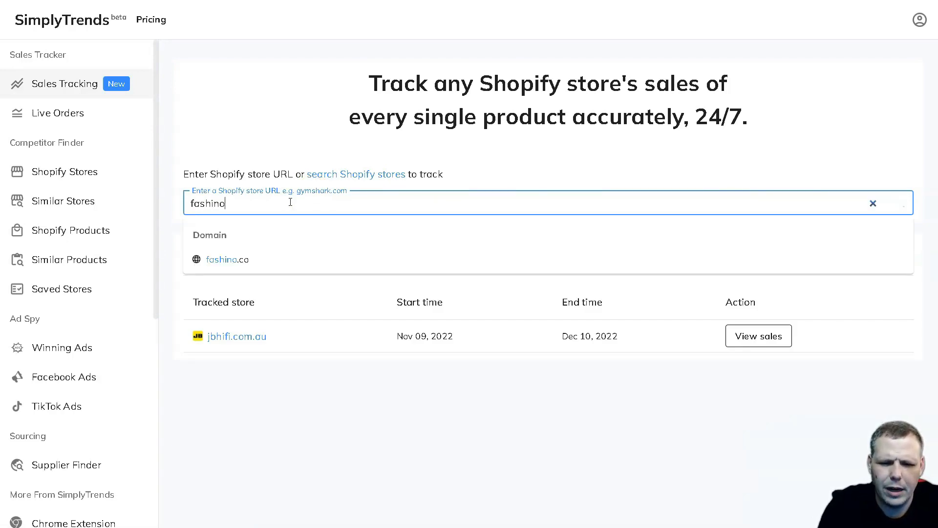
pyautogui.write('va.com')
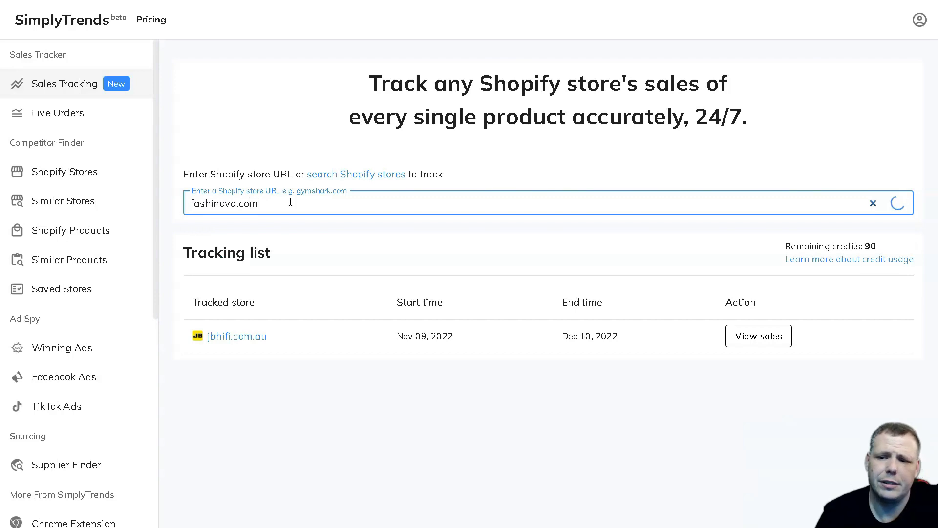
pyautogui.press('Return')
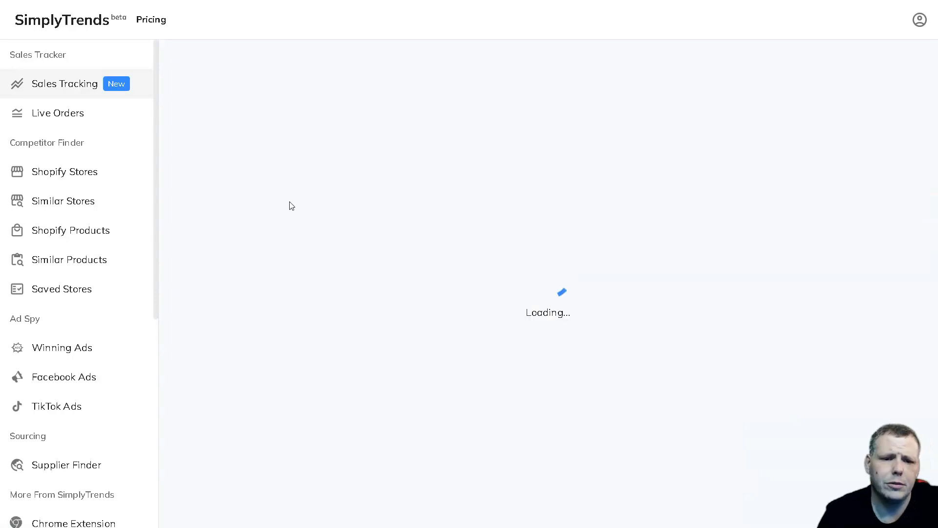
pyautogui.click(281, 201)
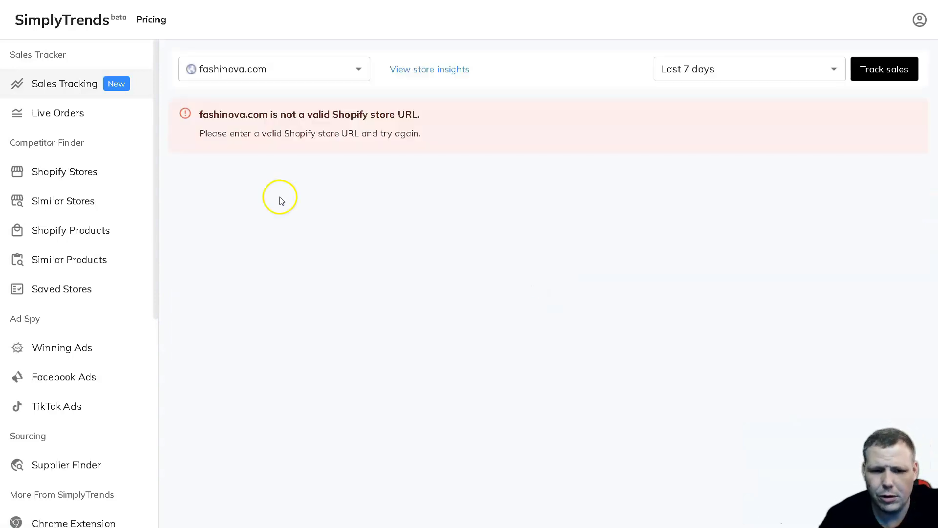
# Step: Select fashionnova.com in the tracked-store chooser and open its store insights page
pyautogui.click(284, 70)
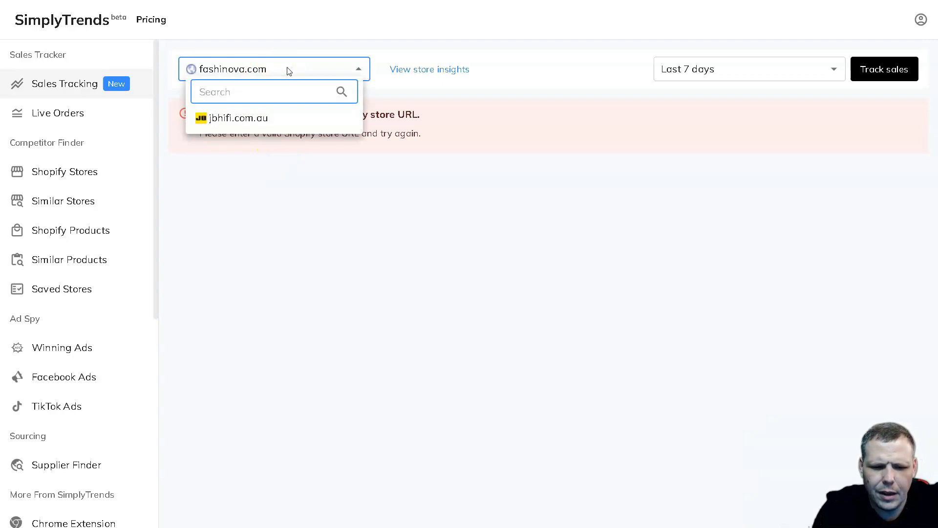
pyautogui.write('ashionnova.com')
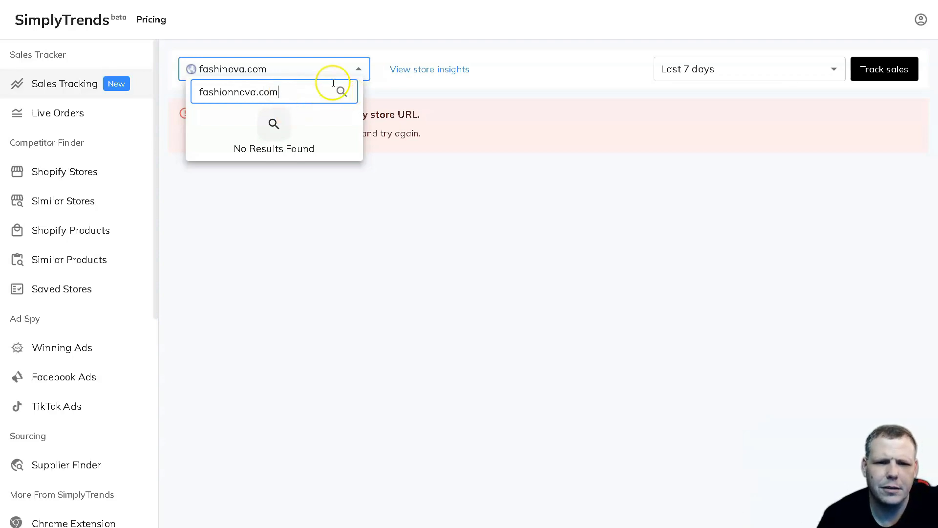
pyautogui.click(368, 30)
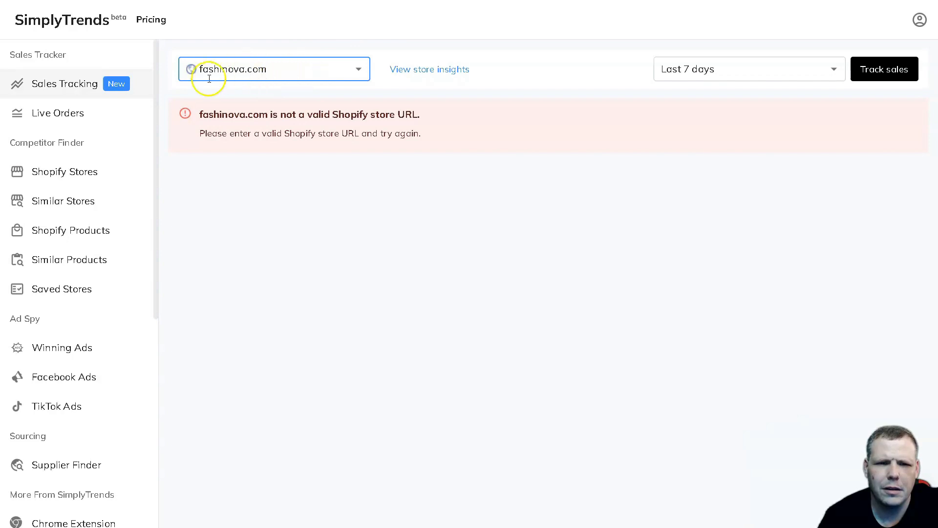
pyautogui.click(311, 76)
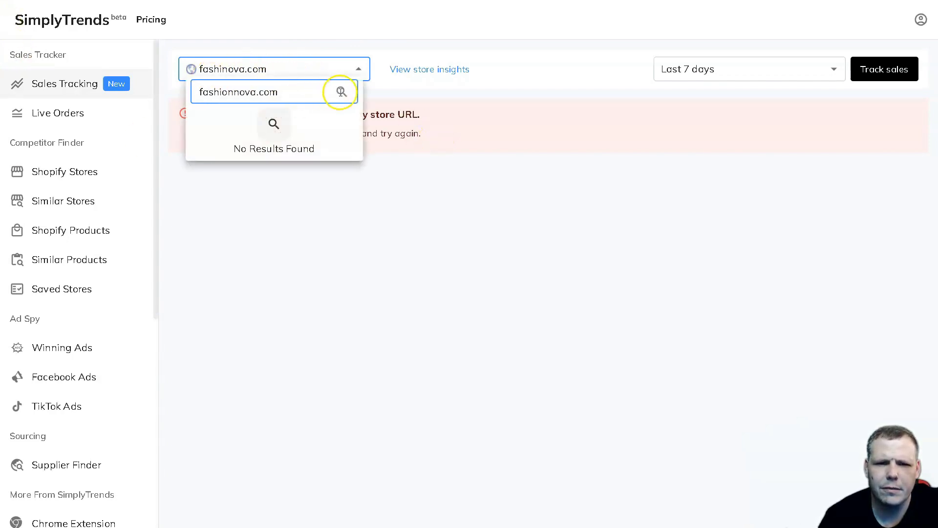
pyautogui.click(295, 91)
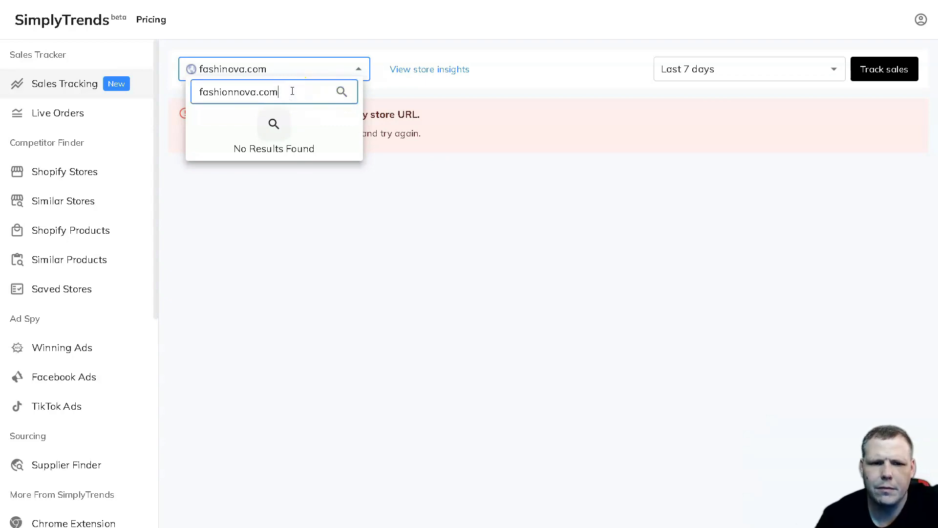
pyautogui.click(461, 190)
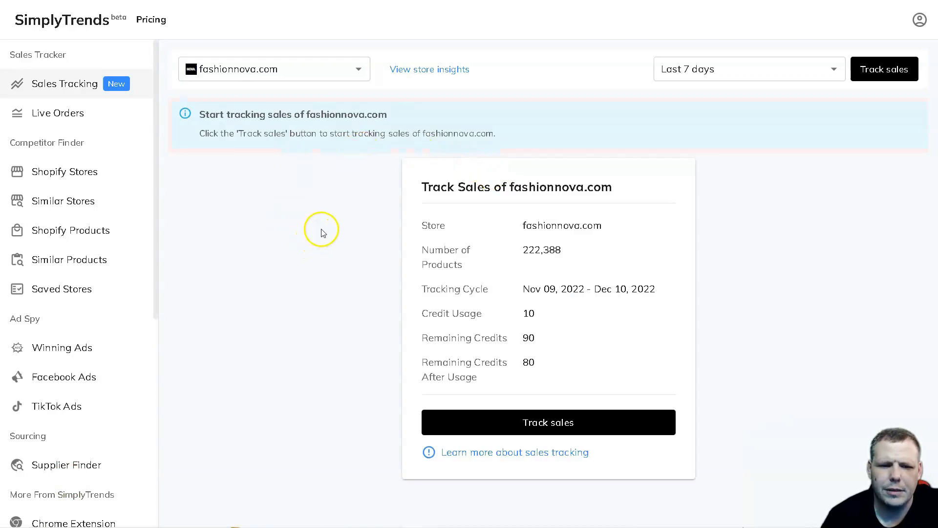
pyautogui.click(447, 70)
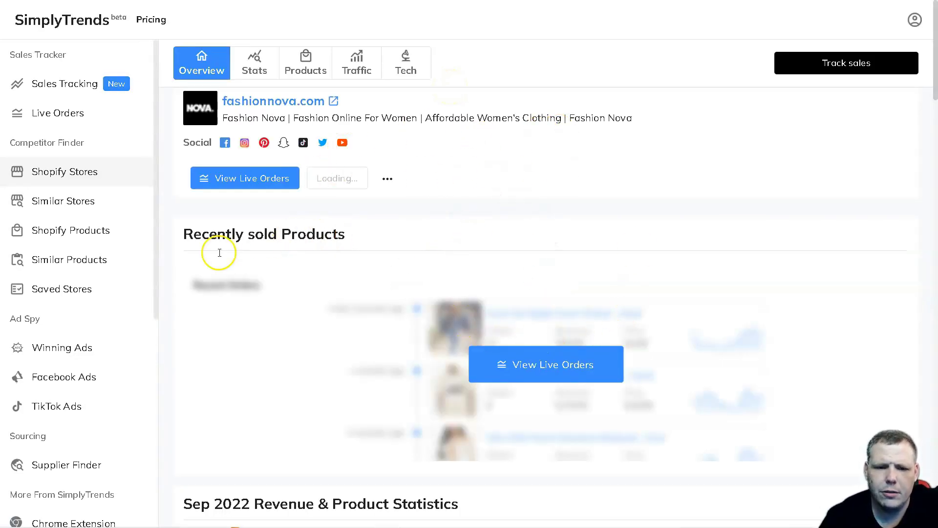
# Step: Scroll to Recently sold Products and open fashionnova.com's Live Orders page
pyautogui.scroll(-3, 594, 378)
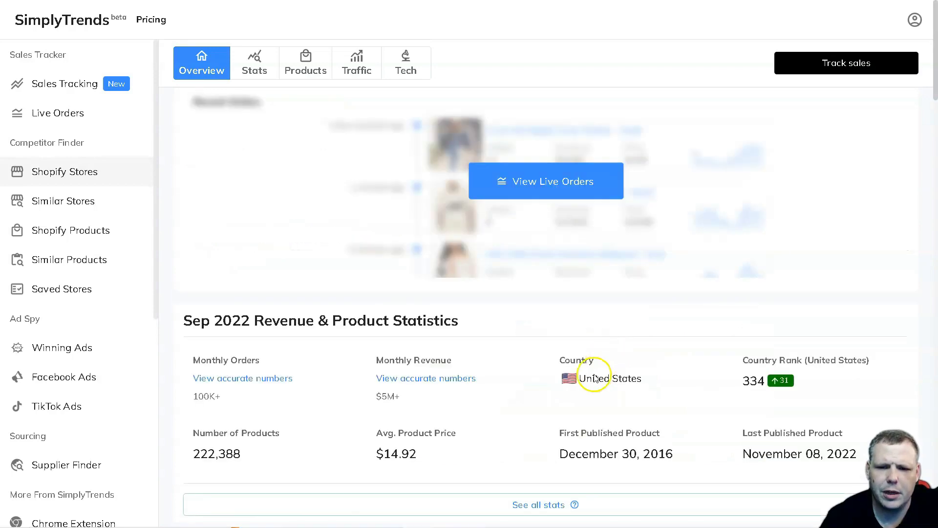
pyautogui.click(537, 190)
pyautogui.click(711, 191)
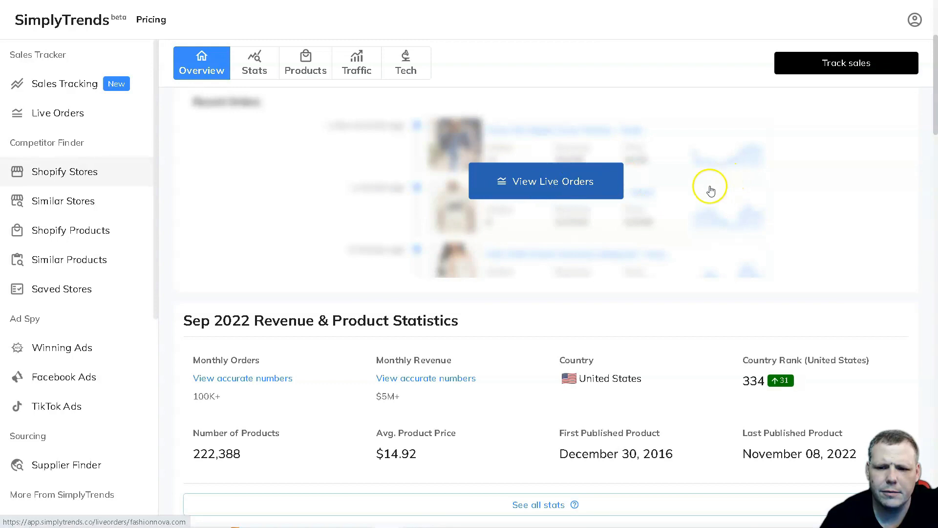
pyautogui.click(549, 188)
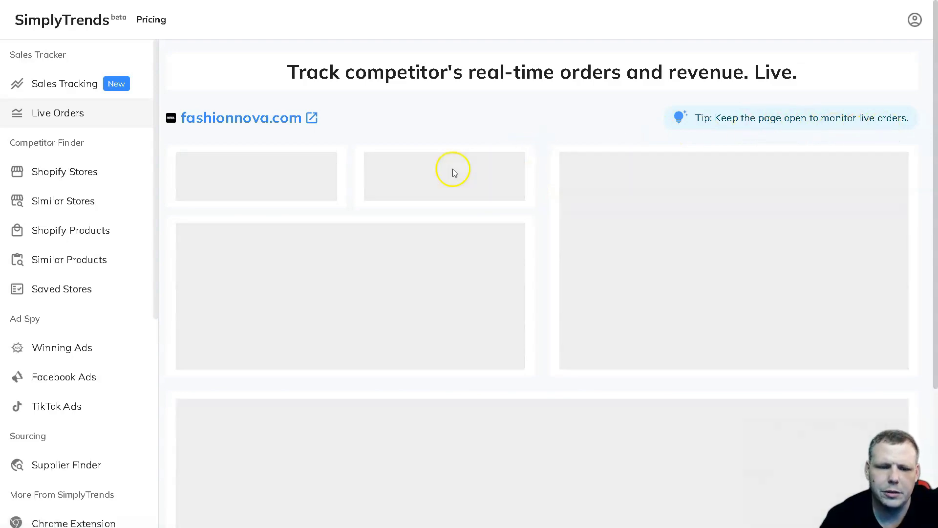
# Step: Let fashionnova.com's Live Orders load, then dismiss the Use Sales Tracking prompt
pyautogui.scroll(-3, 453, 168)
pyautogui.scroll(3, 549, 168)
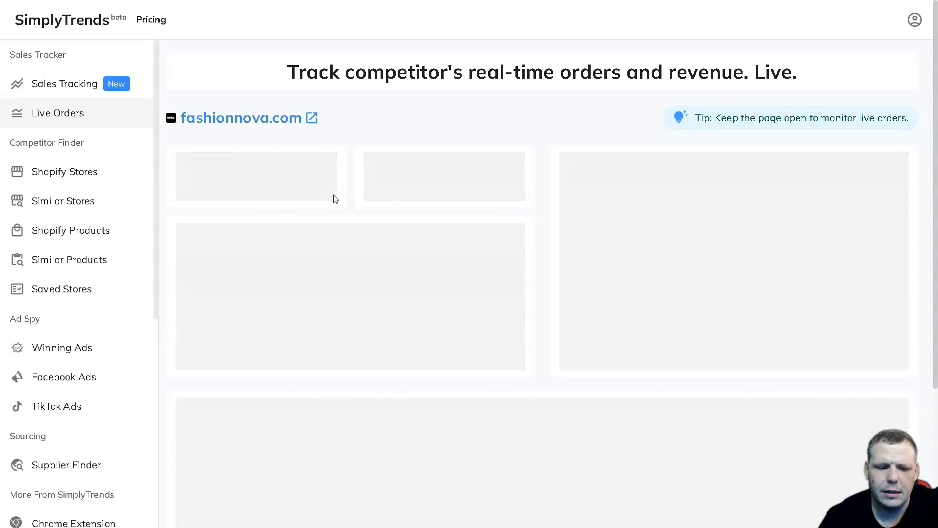
pyautogui.click(415, 163)
pyautogui.click(259, 373)
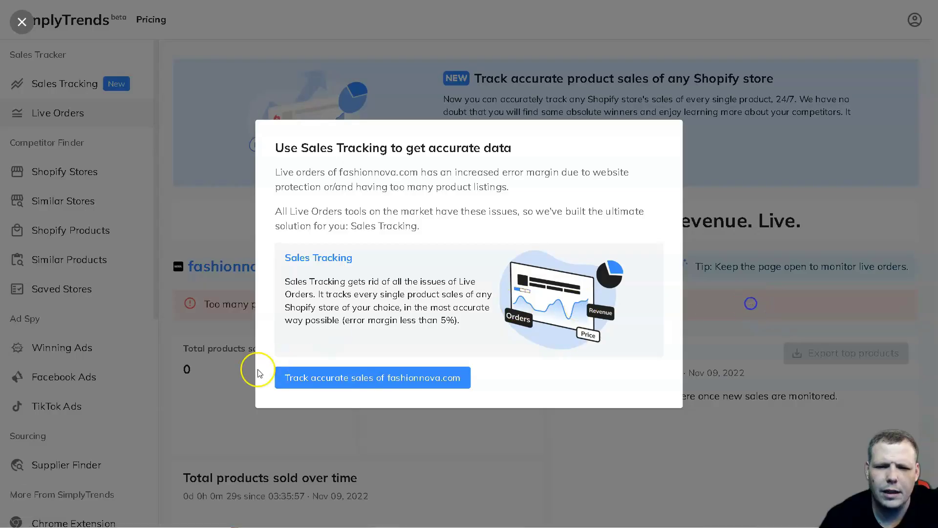
pyautogui.click(337, 382)
pyautogui.press('Escape')
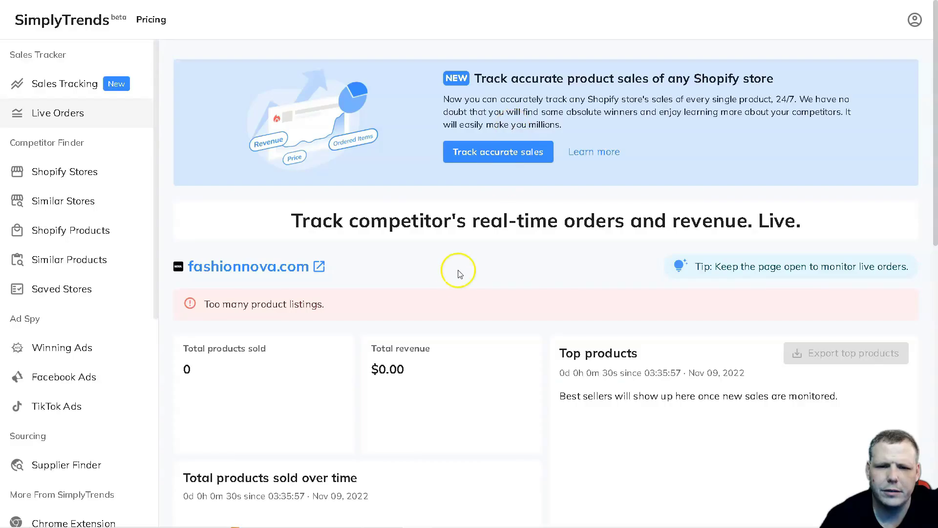
# Step: Browse fashionnova.com's recently sold products and open one product's page
pyautogui.scroll(-1, 455, 271)
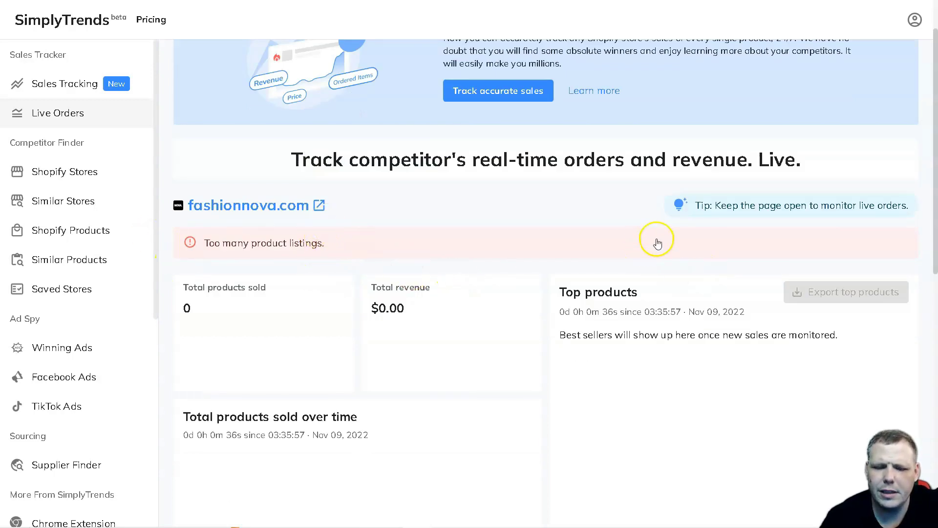
pyautogui.click(490, 367)
pyautogui.scroll(2, 184, 199)
pyautogui.scroll(-5, 212, 134)
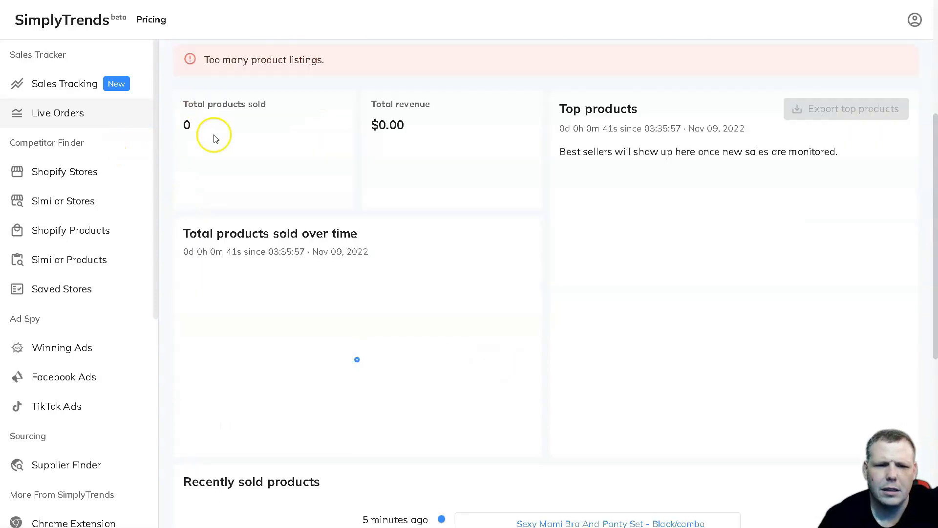
pyautogui.scroll(5, 245, 180)
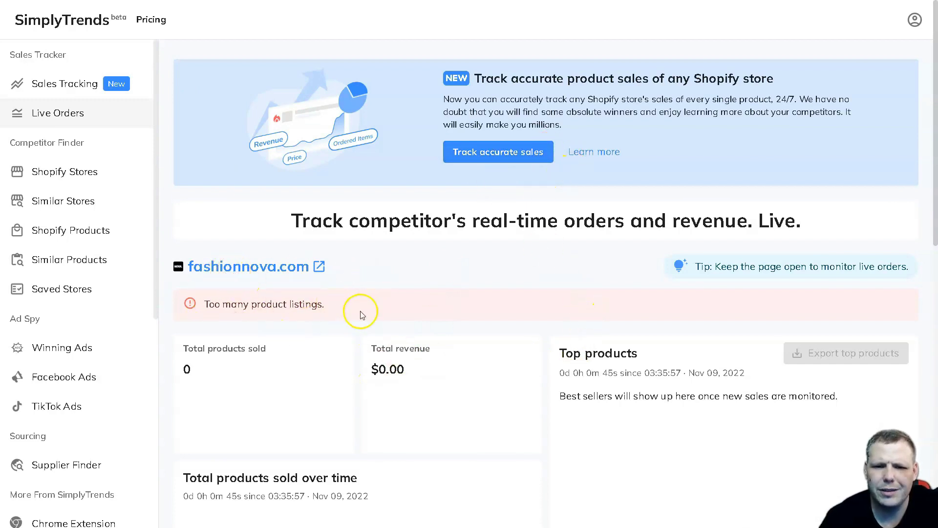
pyautogui.scroll(-2, 758, 259)
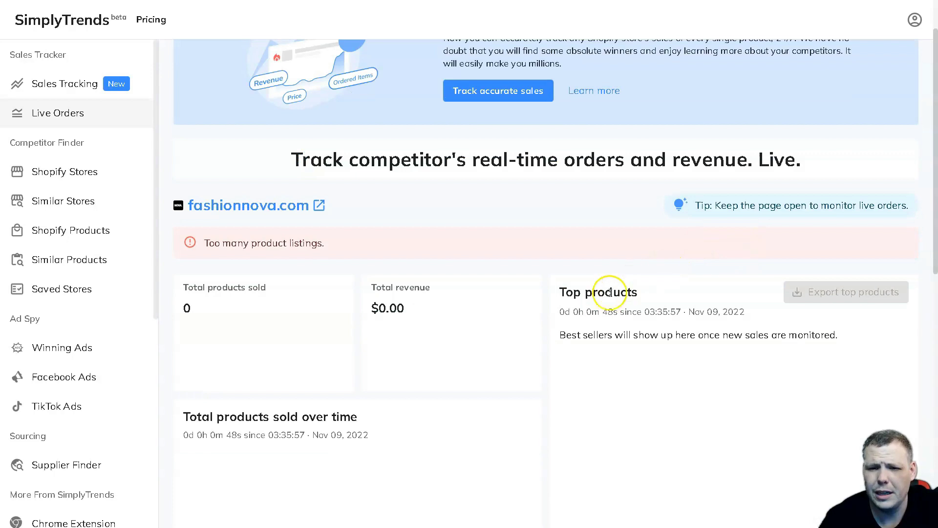
pyautogui.scroll(-3, 600, 299)
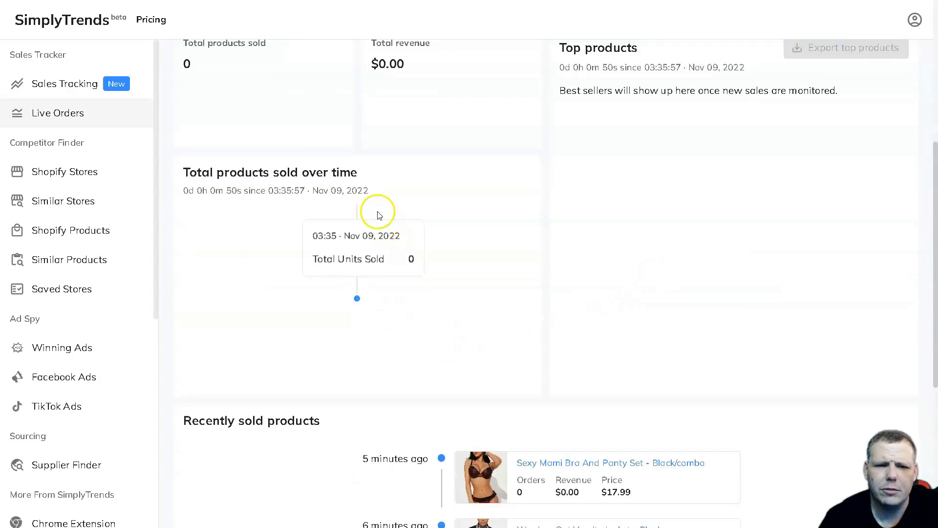
pyautogui.scroll(-5, 275, 203)
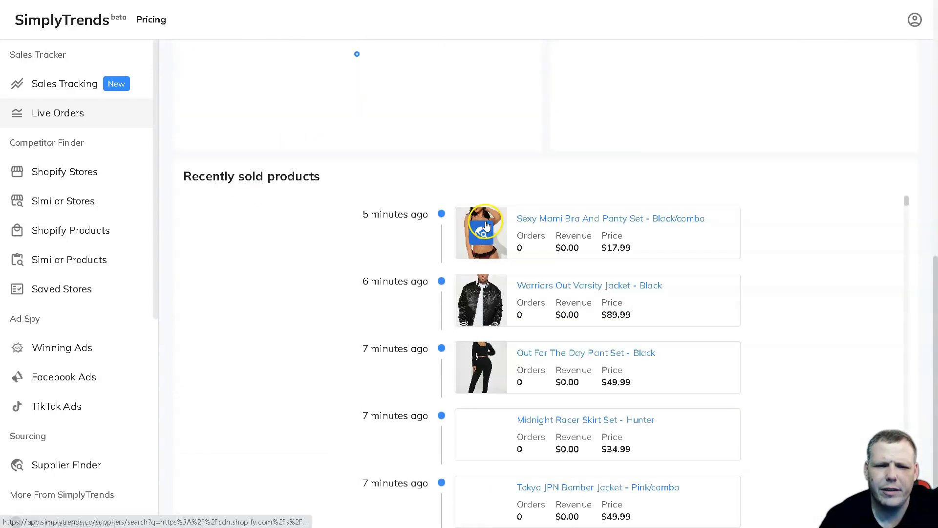
pyautogui.scroll(-3, 494, 216)
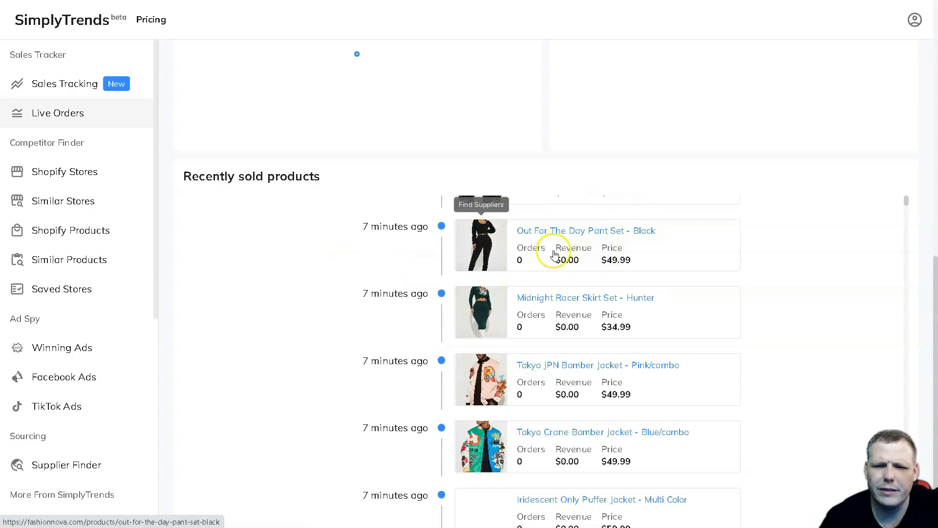
pyautogui.scroll(-5, 474, 251)
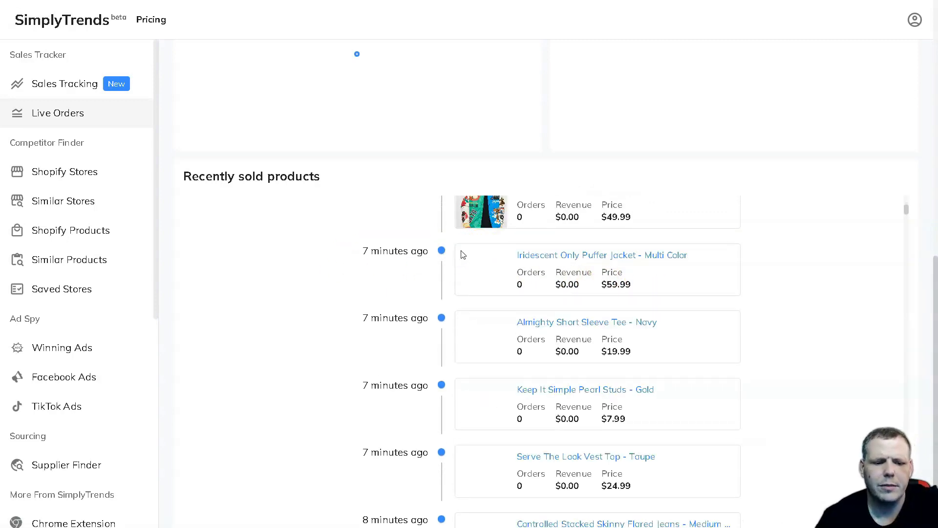
pyautogui.click(464, 255)
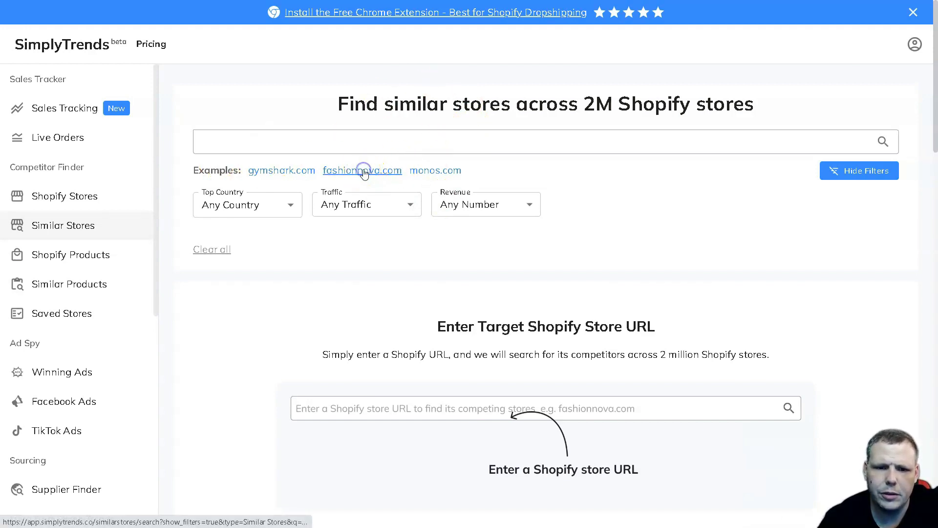
# Step: Search for stores similar to fashionnova.com and scroll the 103,104 results, starting with nova.com
pyautogui.click(364, 171)
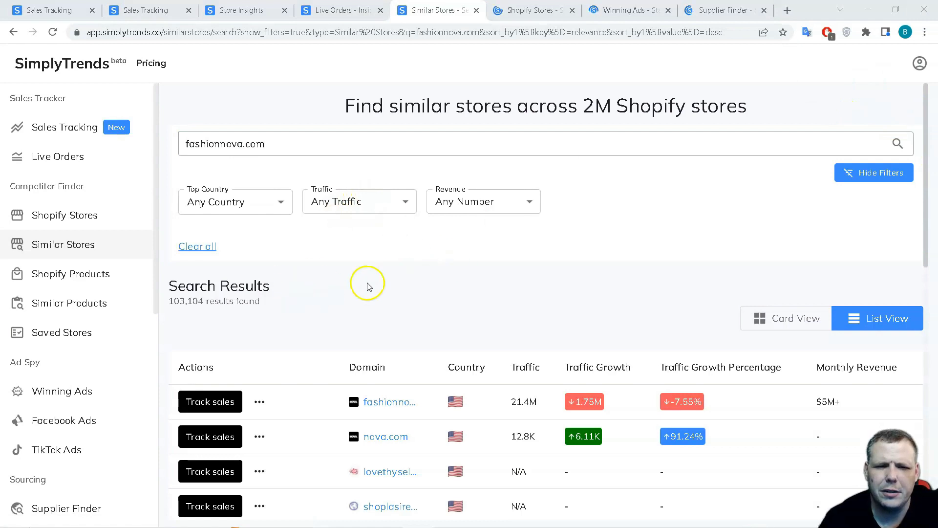
pyautogui.scroll(-7, 384, 280)
pyautogui.scroll(3, 381, 285)
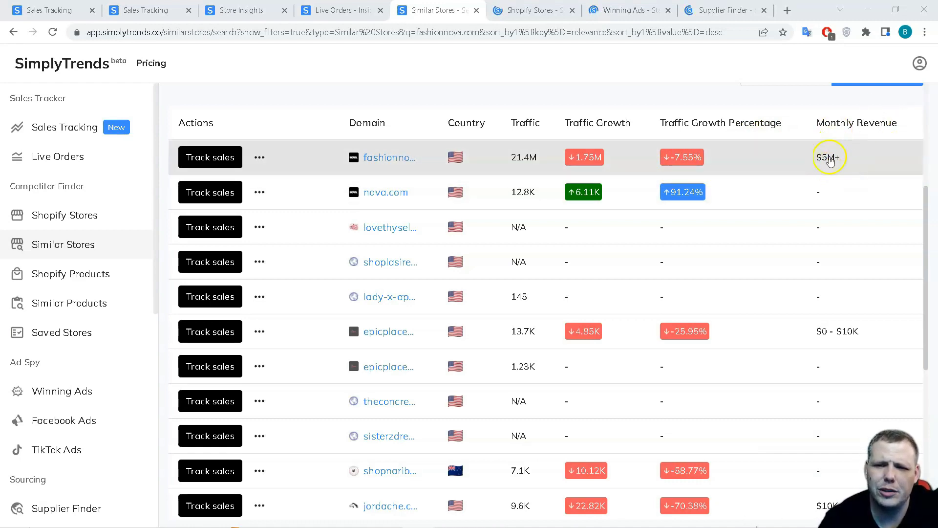
pyautogui.scroll(-4, 392, 205)
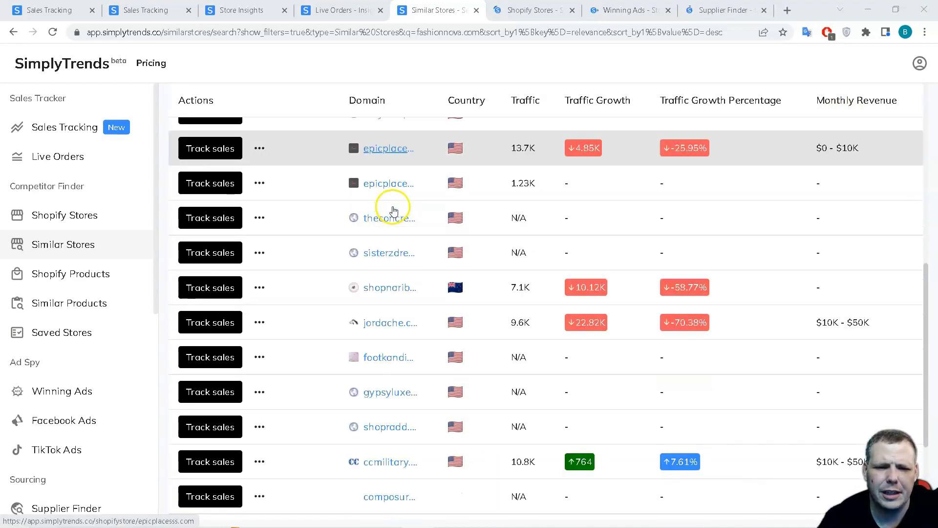
pyautogui.scroll(8, 393, 207)
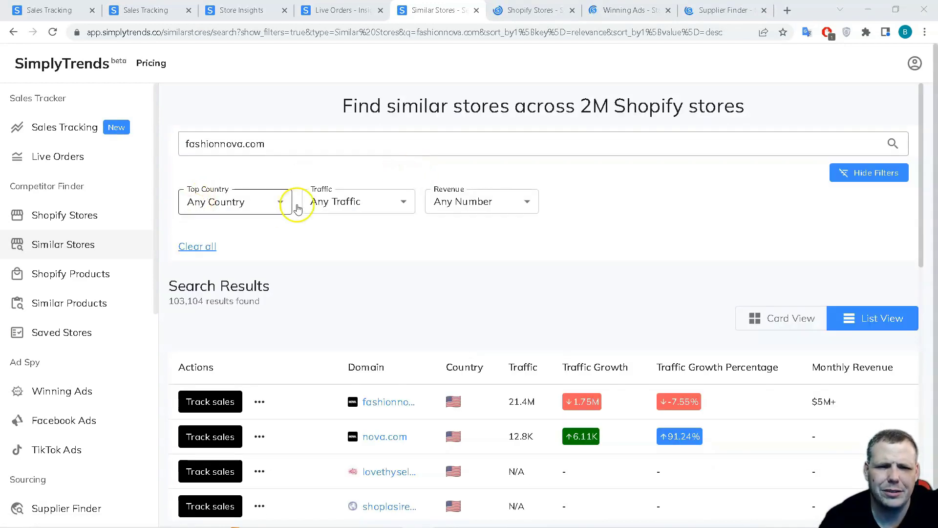
# Step: Check the Top Country filter, keeping Any Country, and scroll through the Shopify Stores page
pyautogui.click(242, 204)
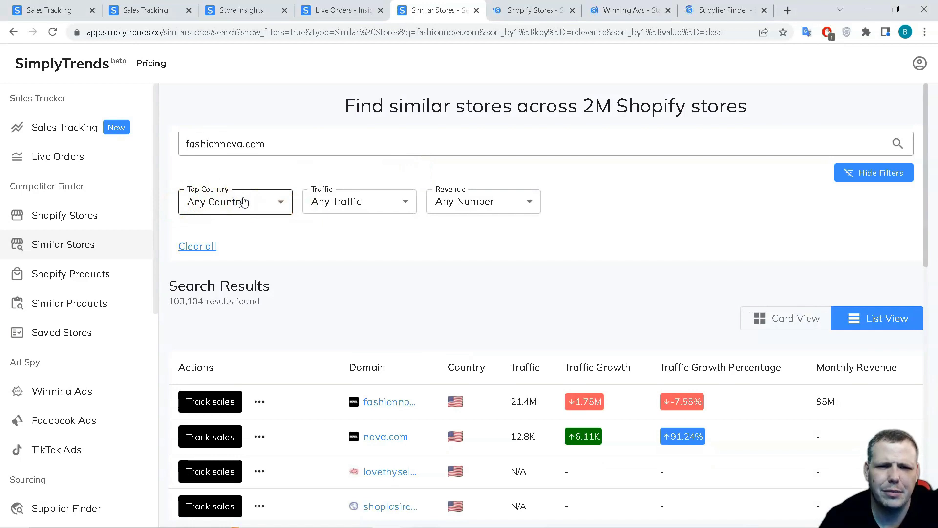
pyautogui.click(244, 202)
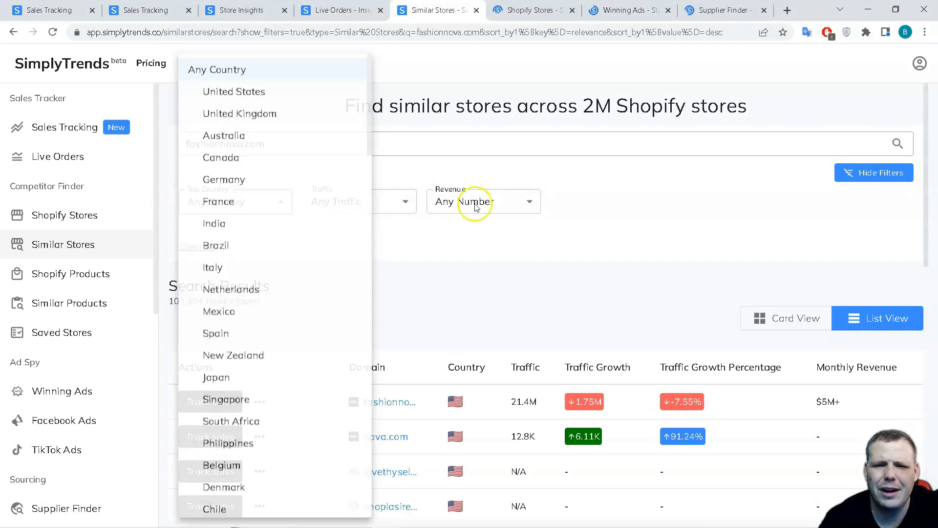
pyautogui.click(697, 212)
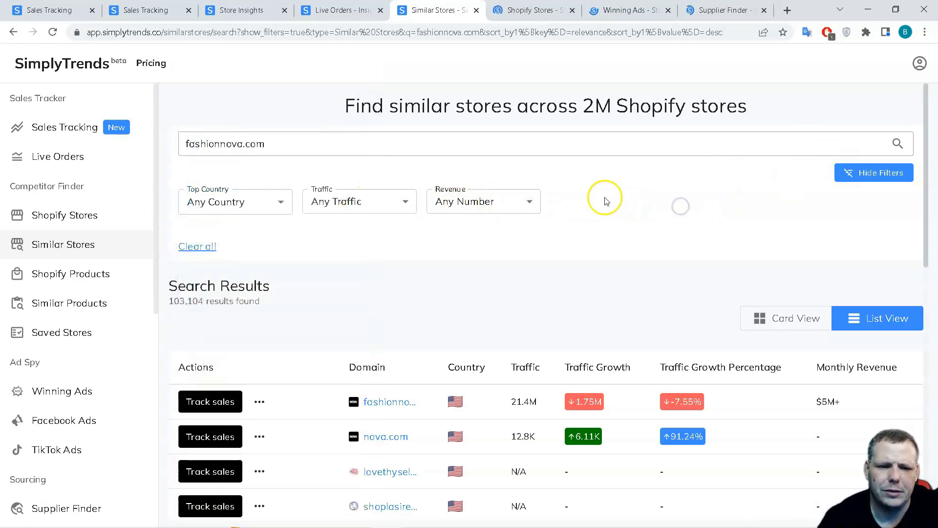
pyautogui.scroll(-6, 560, 196)
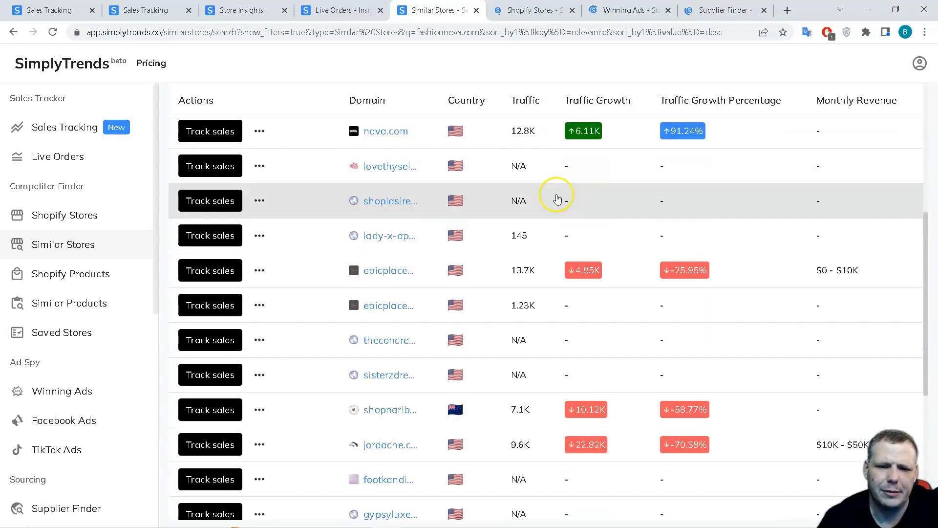
pyautogui.scroll(-2, 466, 153)
pyautogui.scroll(5, 450, 176)
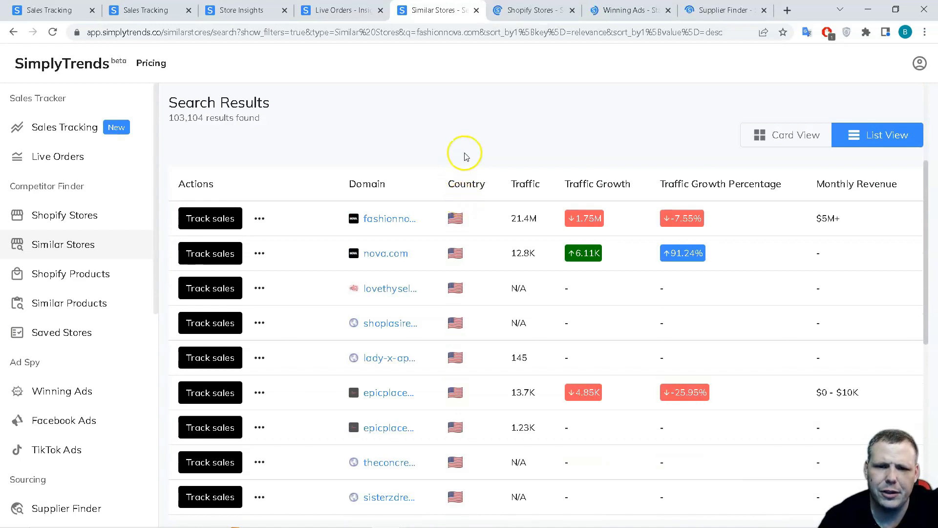
pyautogui.scroll(-5, 477, 298)
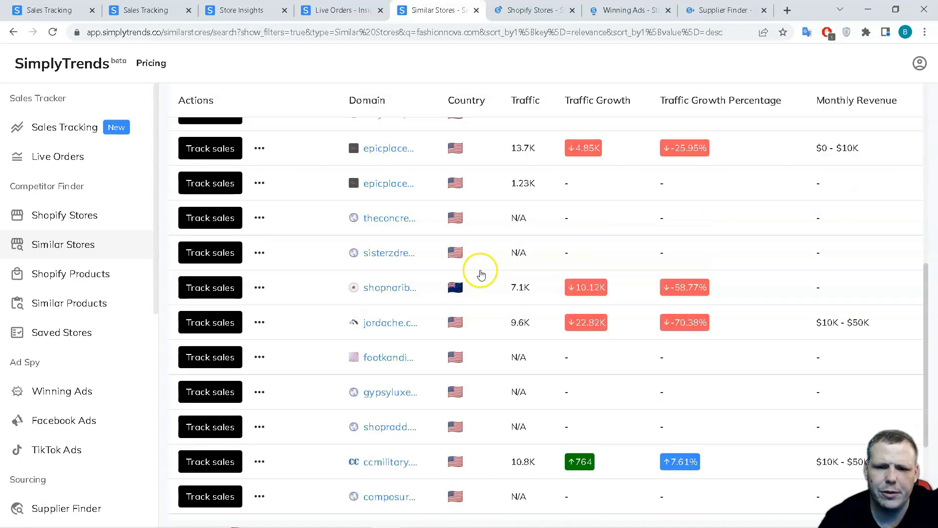
pyautogui.scroll(-1, 482, 274)
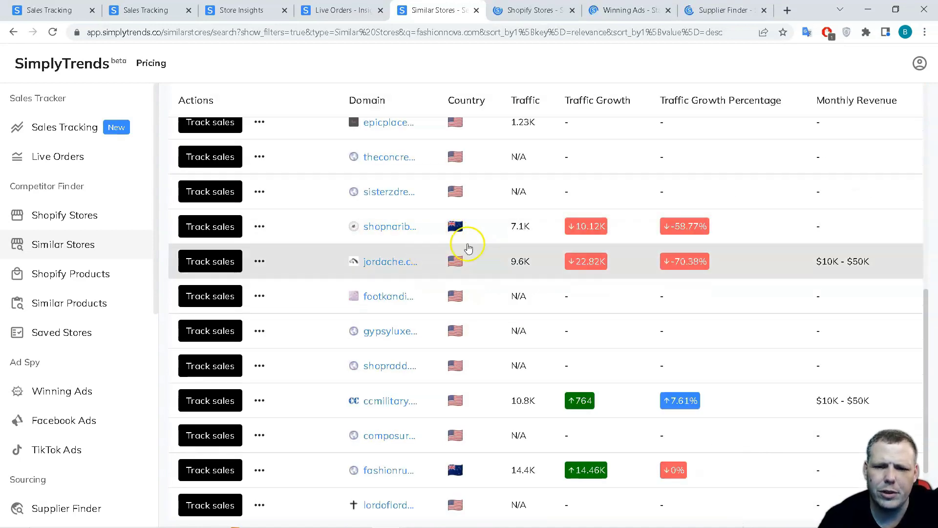
pyautogui.scroll(1, 462, 245)
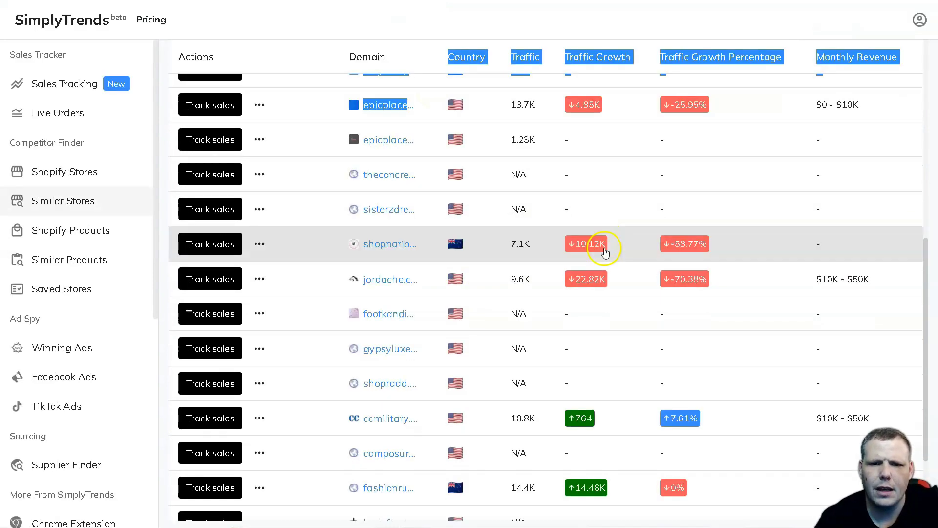
pyautogui.scroll(10, 609, 245)
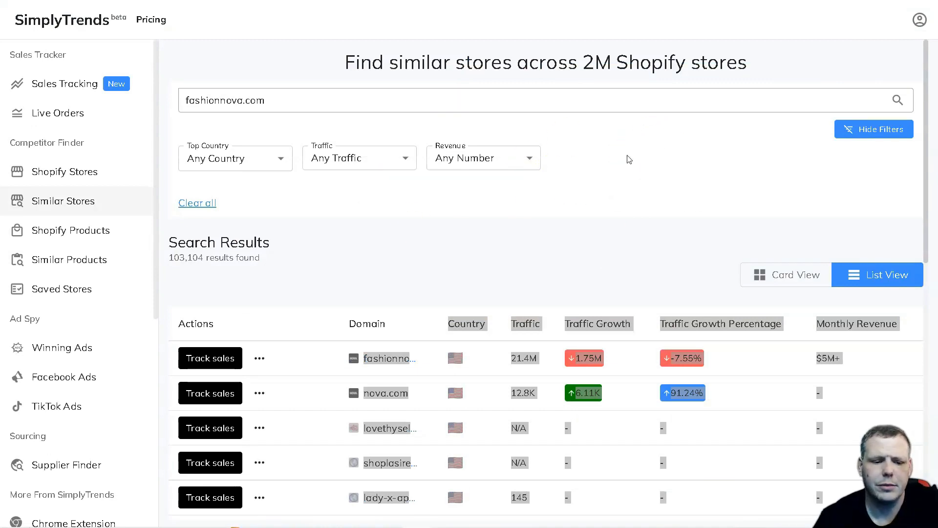
pyautogui.click(614, 192)
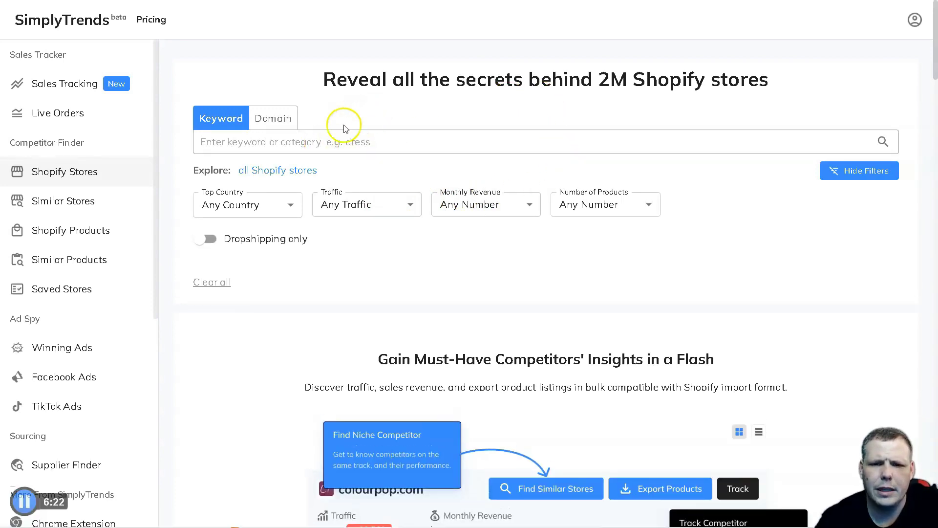
# Step: Search Shopify stores for the keyword 'clothes' and review the 52,221 results
pyautogui.click(332, 142)
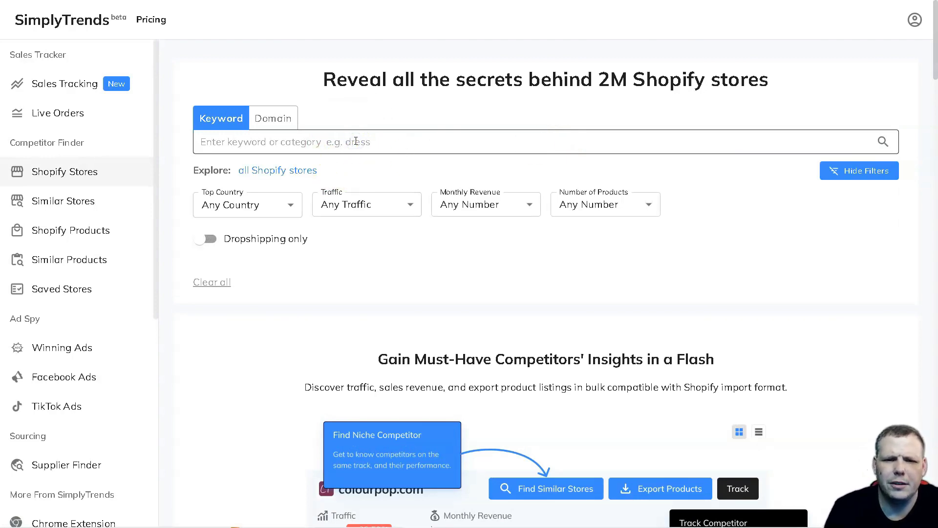
pyautogui.click(356, 141)
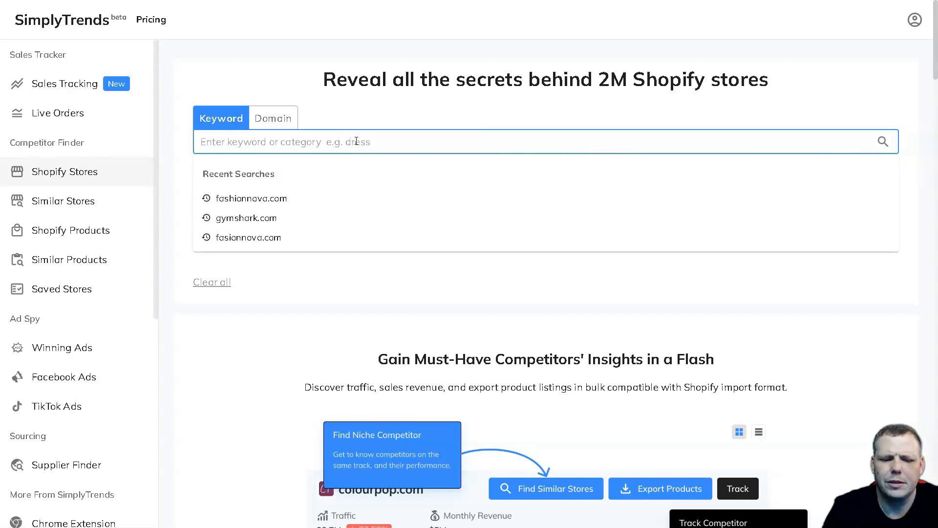
pyautogui.write('clothes')
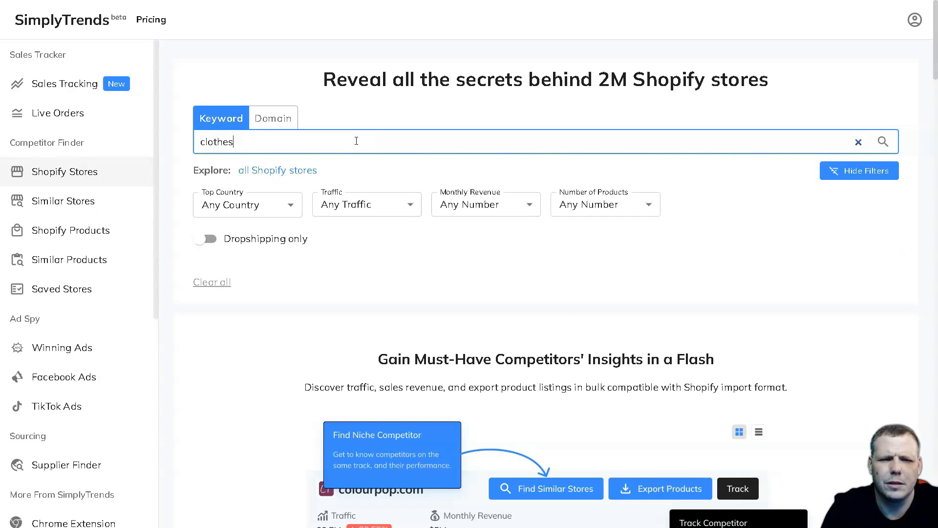
pyautogui.press('Return')
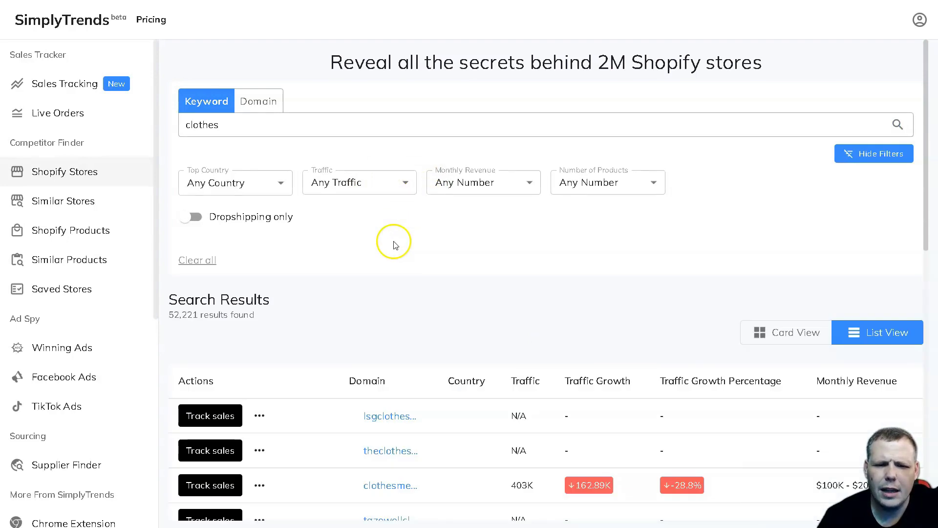
pyautogui.scroll(-4, 294, 300)
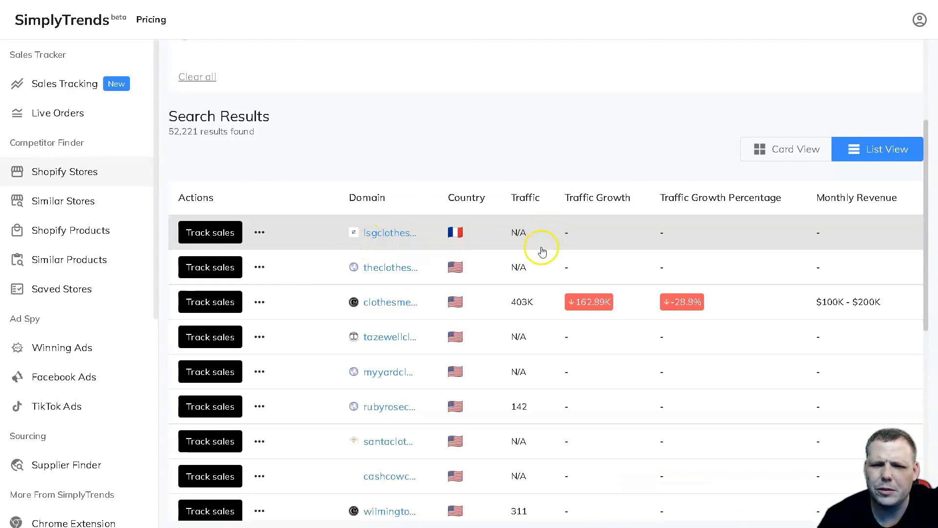
pyautogui.scroll(4, 416, 154)
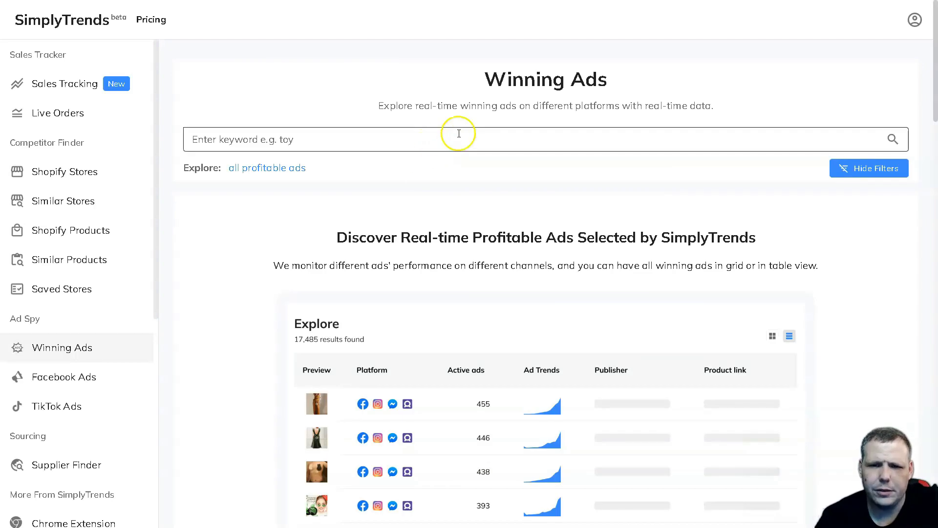
# Step: Enter 'mens jackets' in the Winning Ads keyword search and scroll through the Explore table
pyautogui.scroll(-3, 425, 157)
pyautogui.scroll(3, 429, 162)
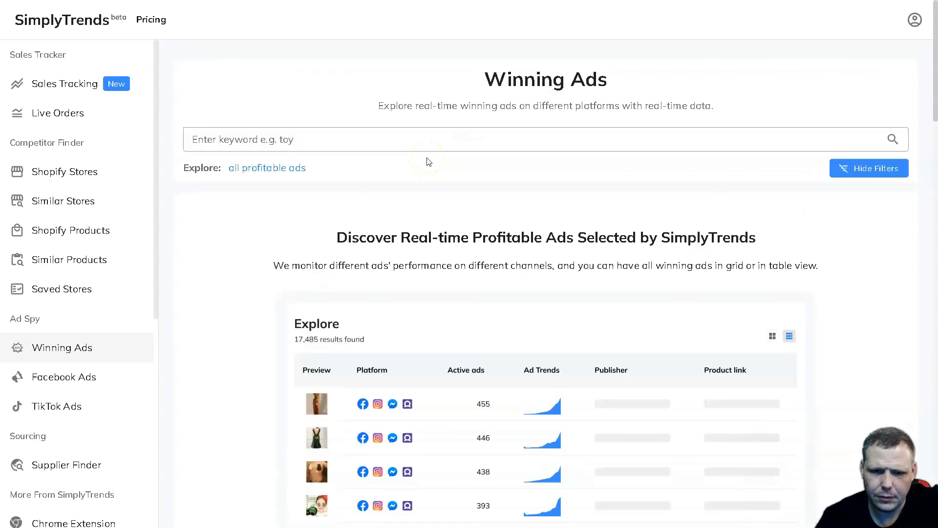
pyautogui.click(391, 147)
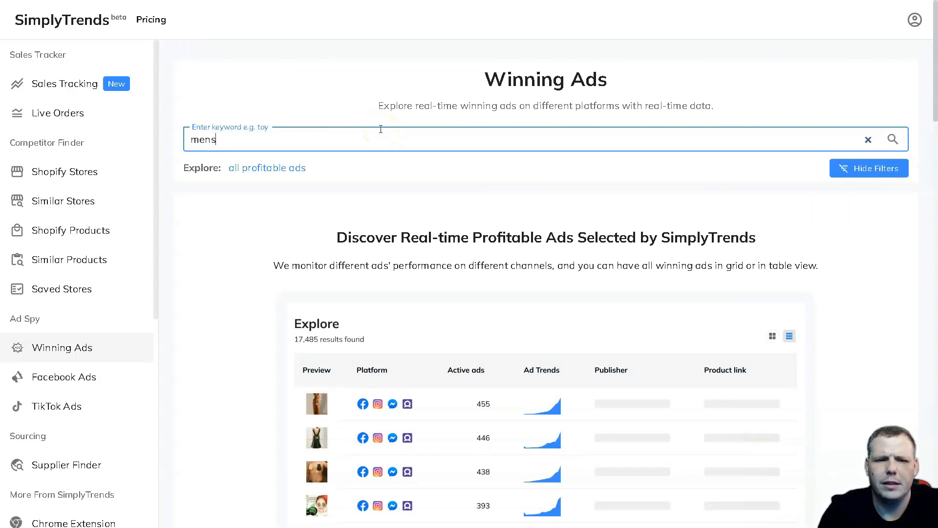
pyautogui.write('mens jack')
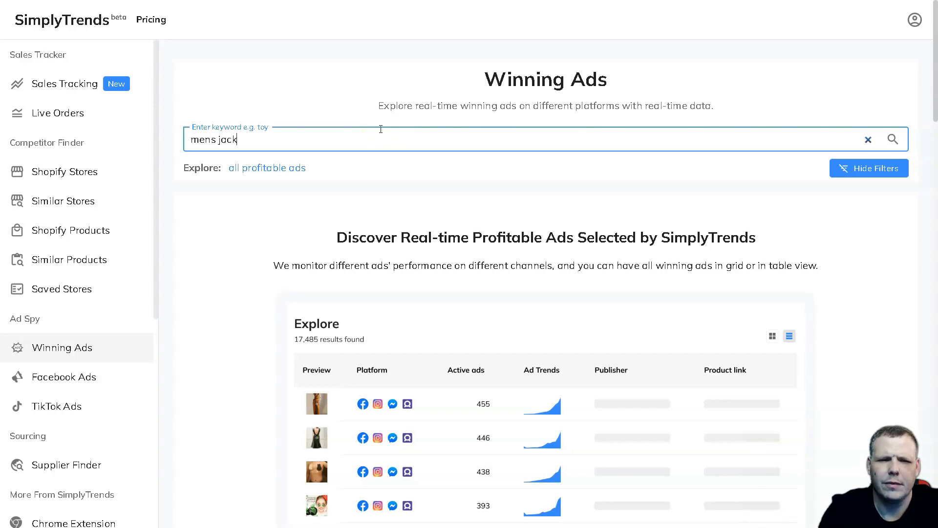
pyautogui.write('ets')
pyautogui.scroll(-1, 684, 171)
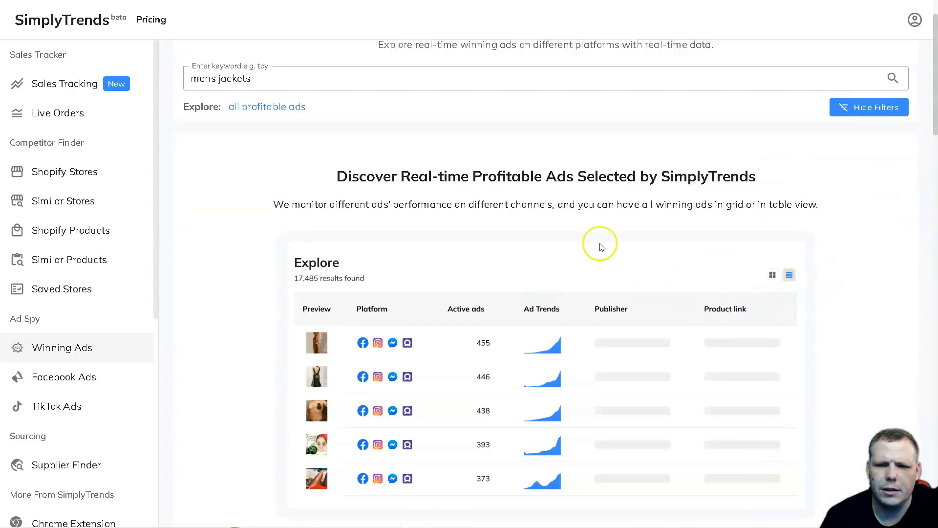
pyautogui.scroll(-2, 538, 252)
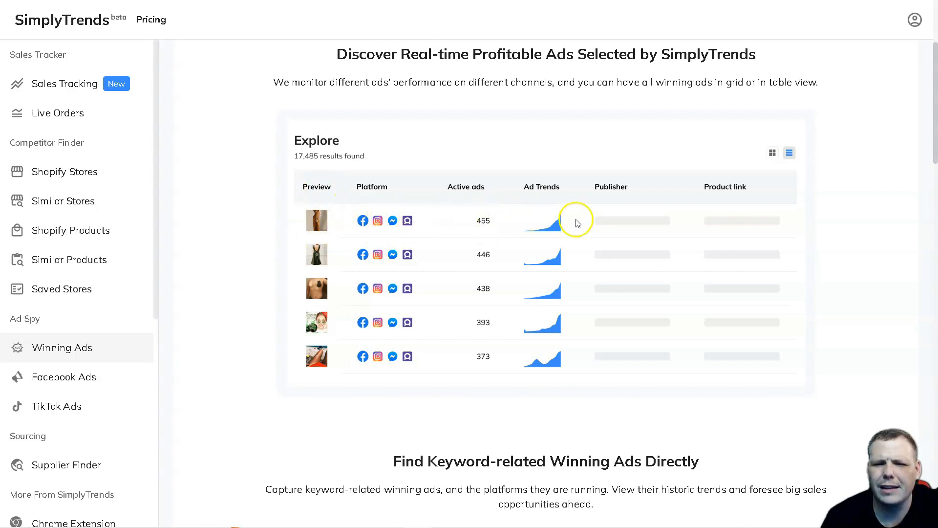
pyautogui.scroll(-2, 712, 191)
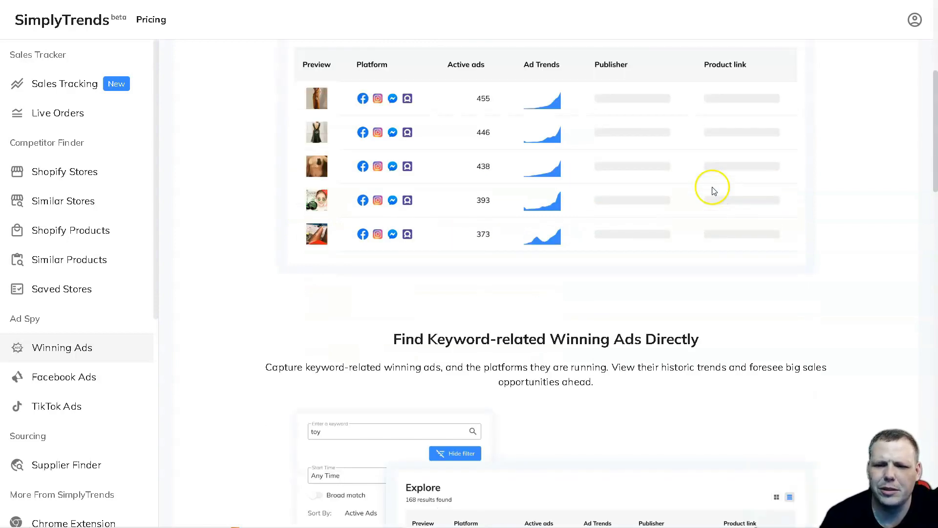
pyautogui.scroll(5, 701, 195)
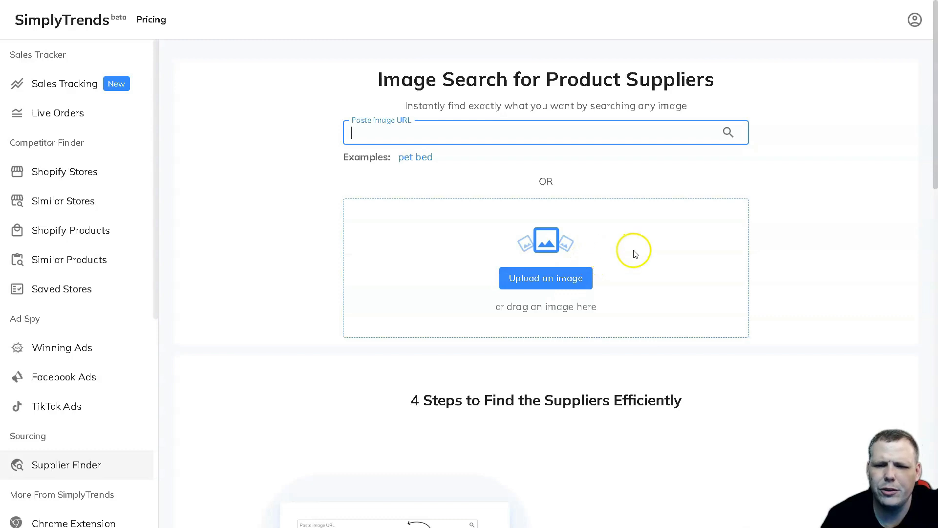
# Step: Load the example pet bed image Bamboo5.jpg and browse the AliExpress, CJdropshipping and Alibaba supplier matches
pyautogui.click(412, 158)
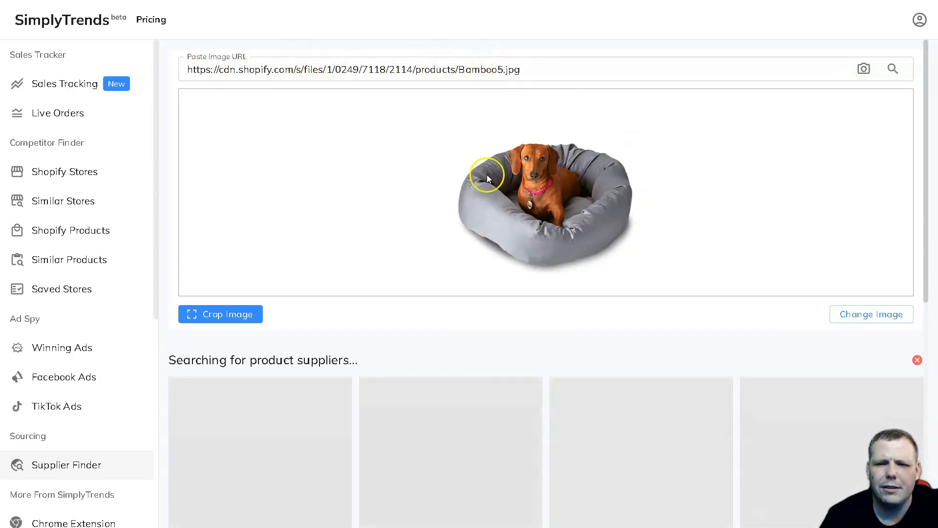
pyautogui.scroll(-3, 440, 174)
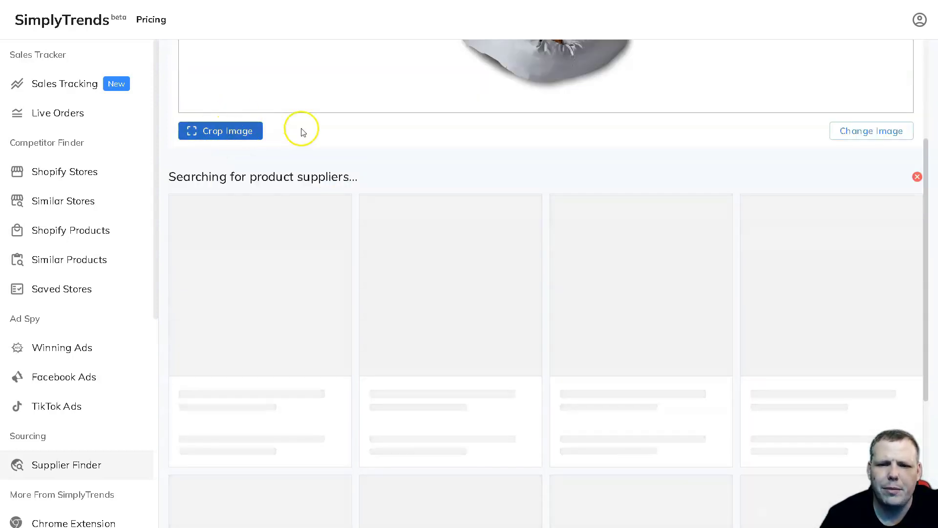
pyautogui.scroll(-2, 308, 130)
pyautogui.scroll(5, 318, 129)
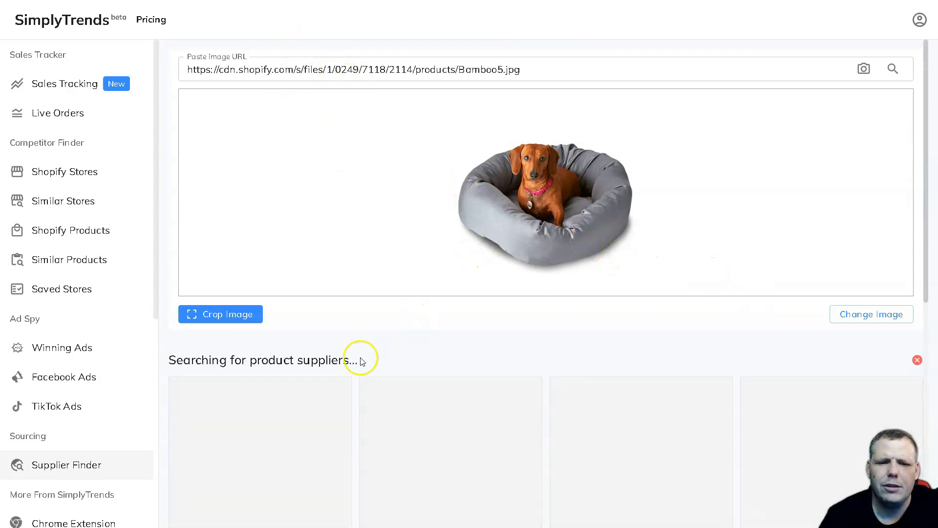
pyautogui.scroll(-4, 439, 245)
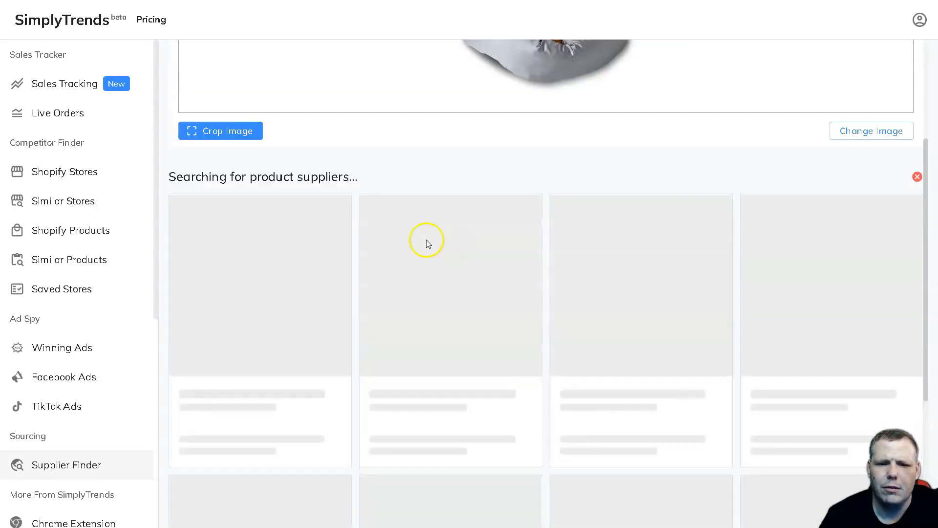
pyautogui.scroll(-5, 480, 230)
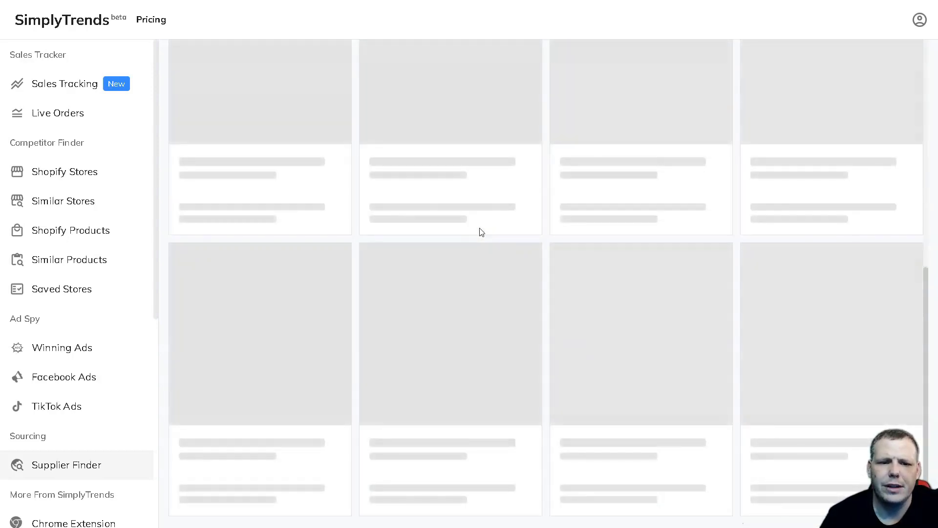
pyautogui.scroll(5, 480, 230)
pyautogui.scroll(4, 481, 232)
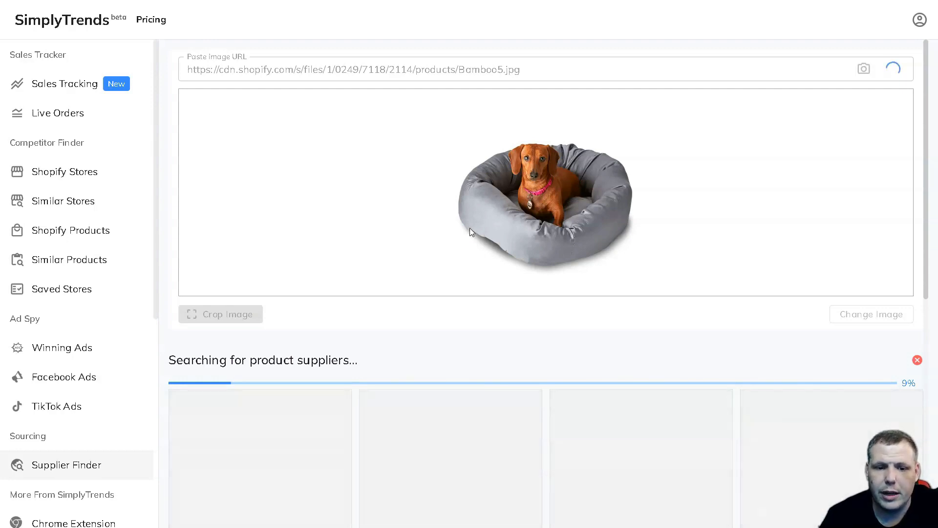
pyautogui.click(516, 169)
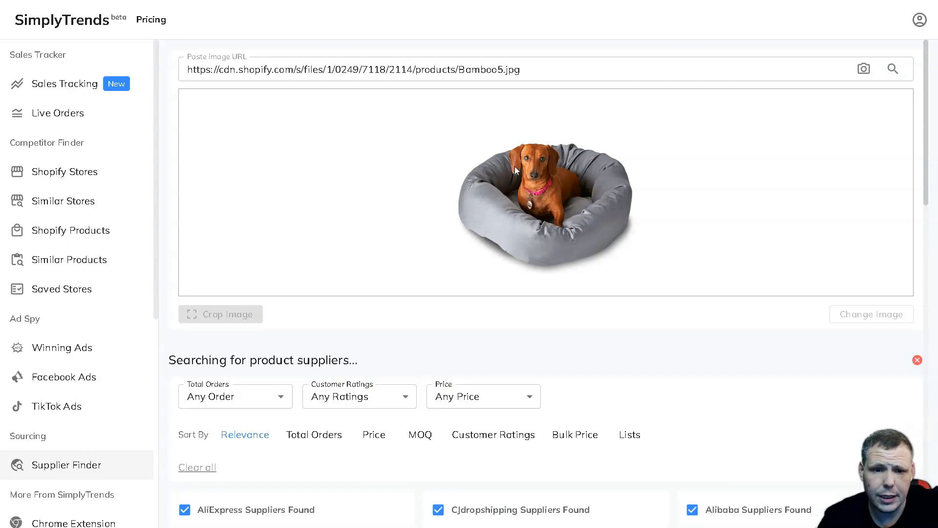
# Step: Review the dog bed suppliers: 67 AliExpress, 7 CJdropshipping, 100 Alibaba, averaging $16.36, across 9 pages
pyautogui.click(468, 222)
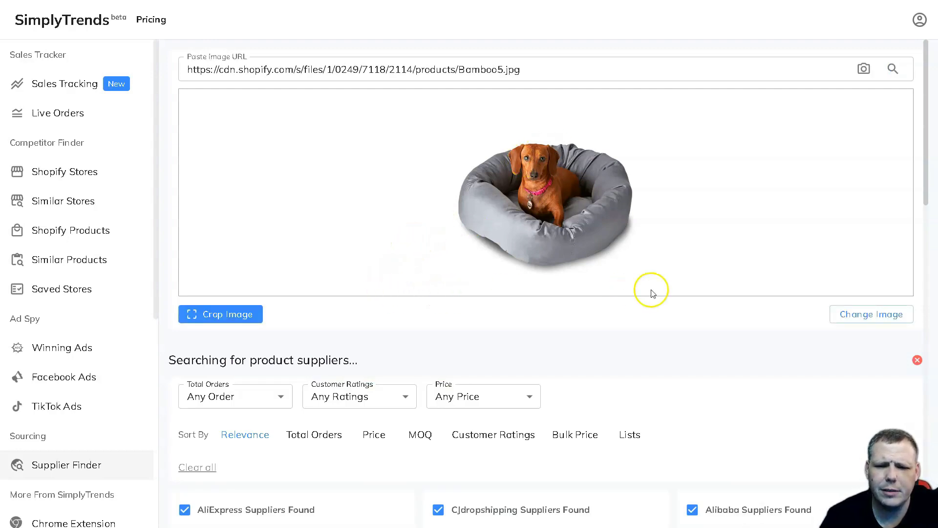
pyautogui.scroll(-1, 722, 166)
pyautogui.scroll(-10, 609, 167)
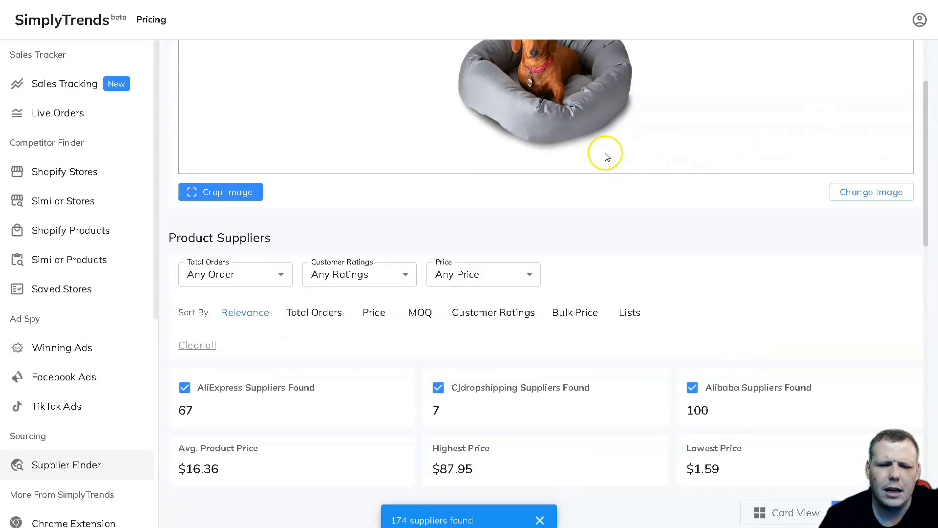
pyautogui.scroll(7, 472, 194)
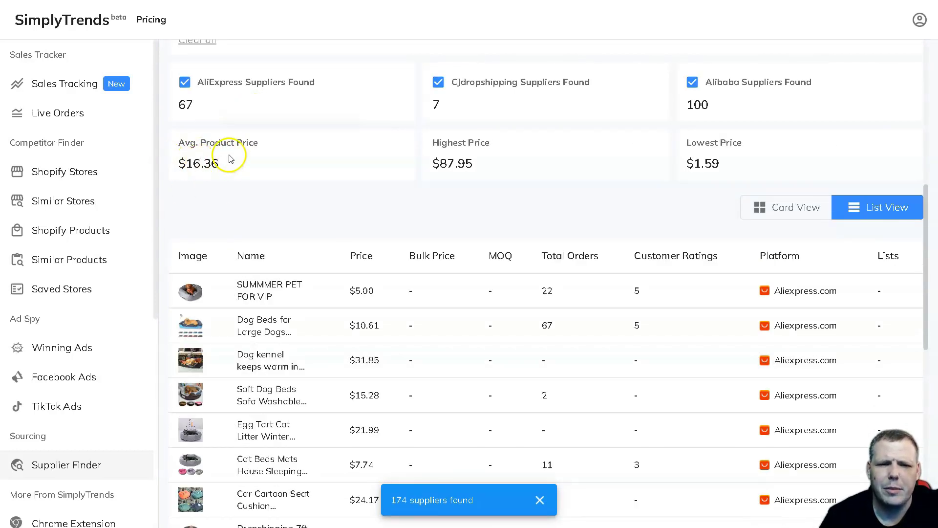
pyautogui.moveTo(203, 157)
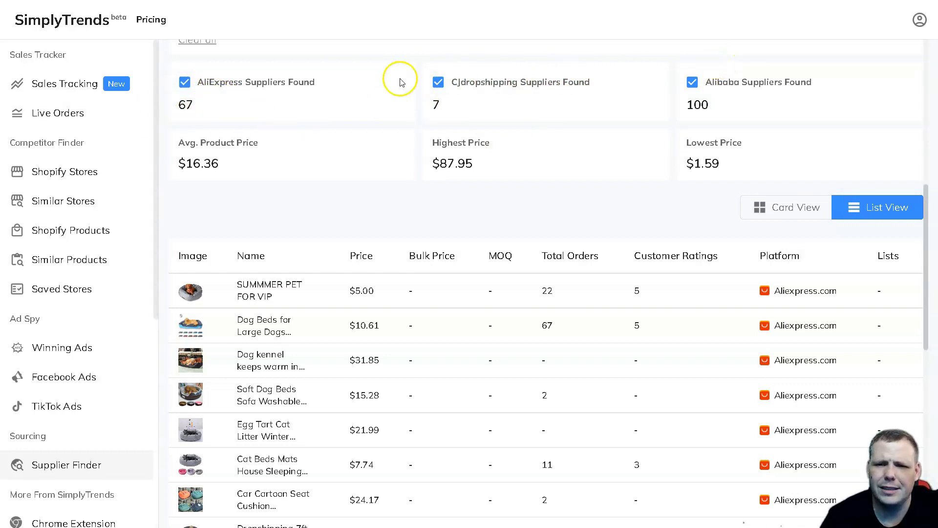
pyautogui.scroll(-1, 237, 224)
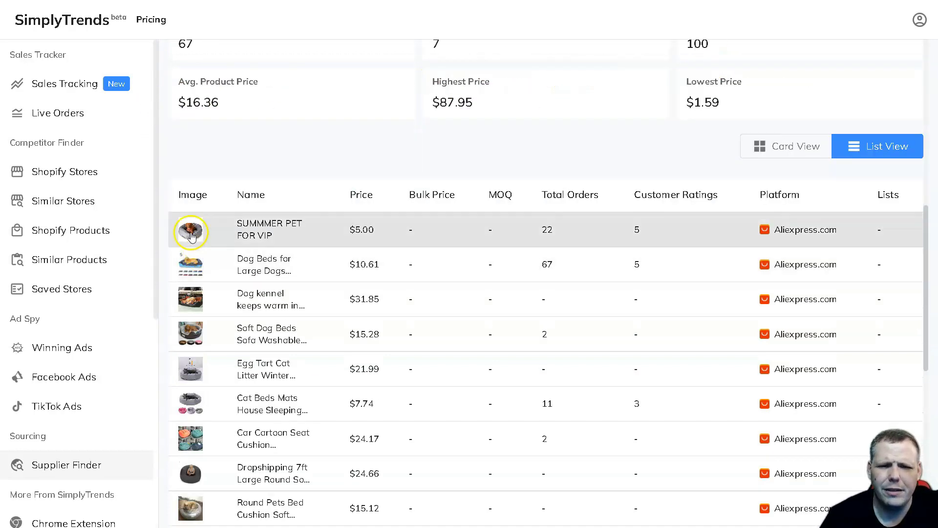
pyautogui.moveTo(191, 230)
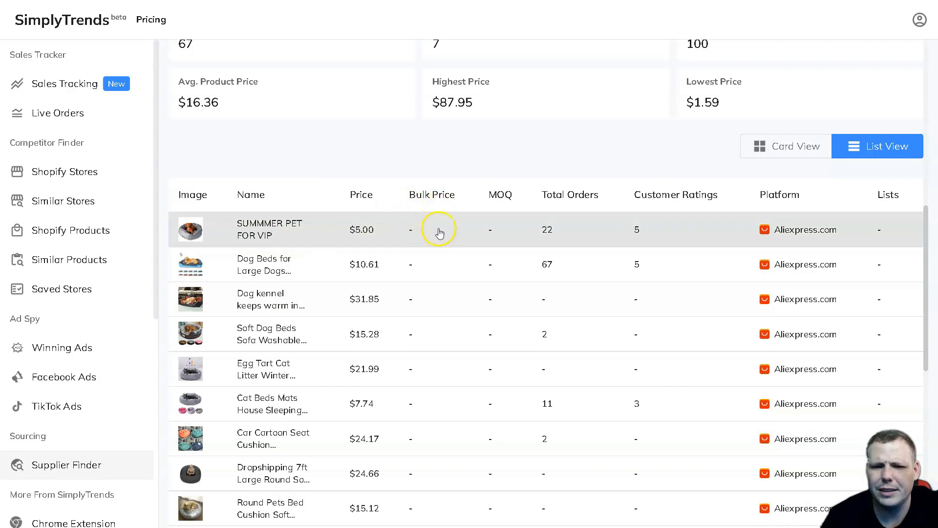
pyautogui.scroll(-1, 489, 225)
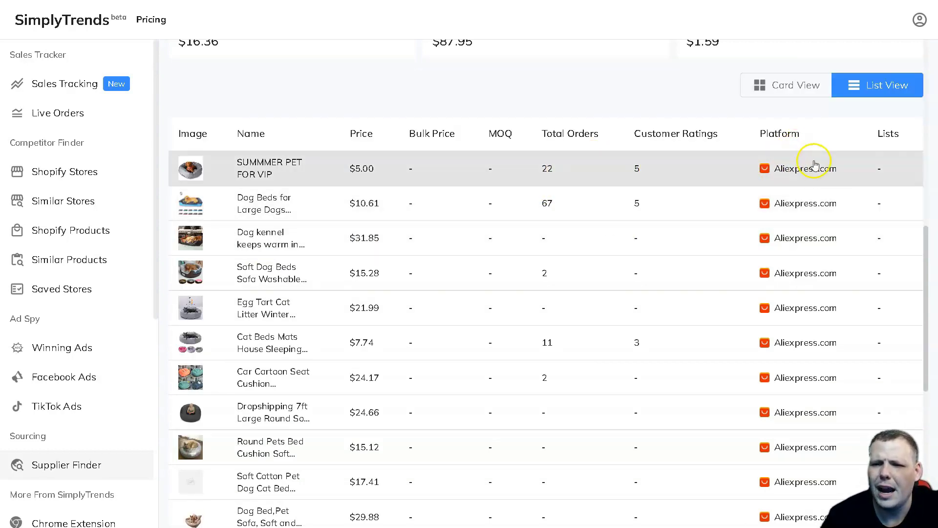
pyautogui.scroll(-7, 815, 164)
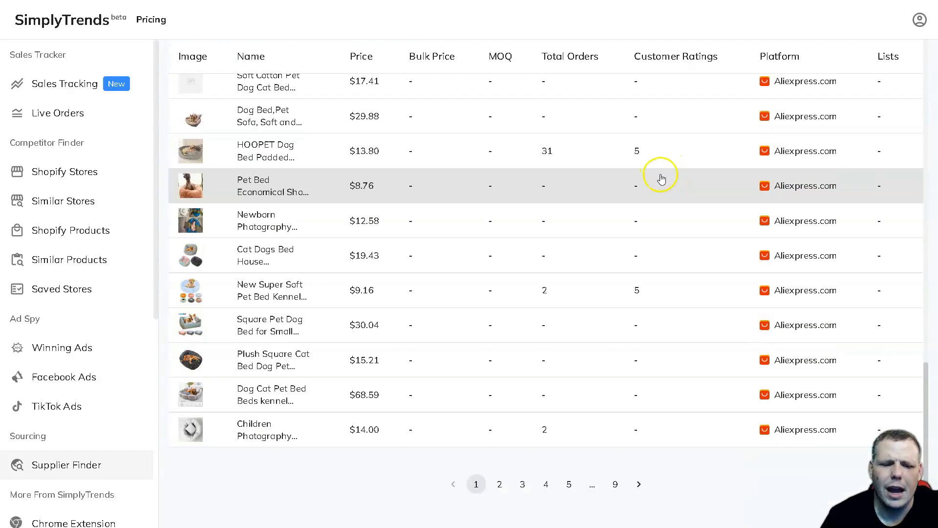